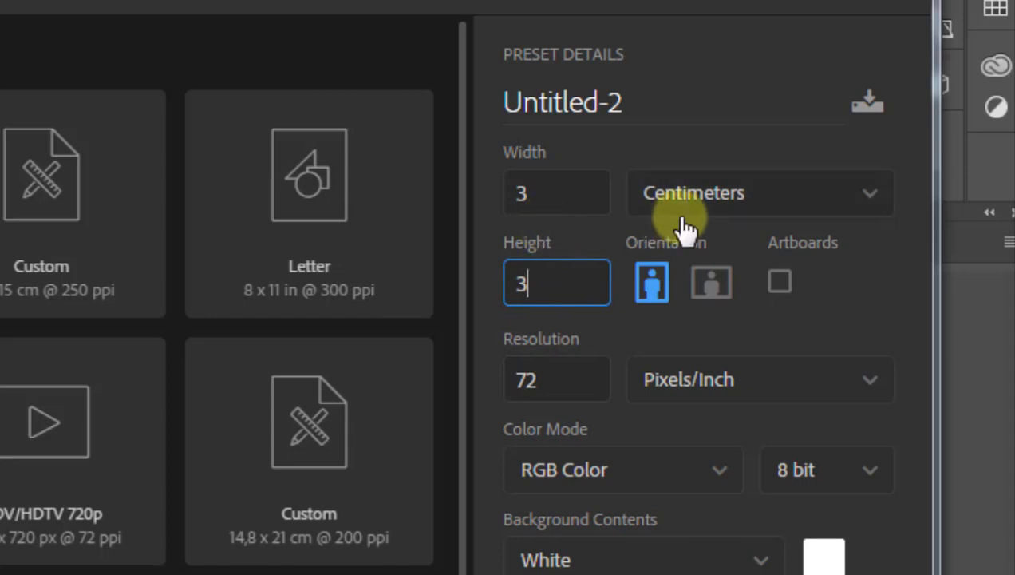
Step: Set the new 3 × 3 cm document's resolution to 250 pixels/inch and create it
{"action": "left_click", "coordinate": [553, 384]}
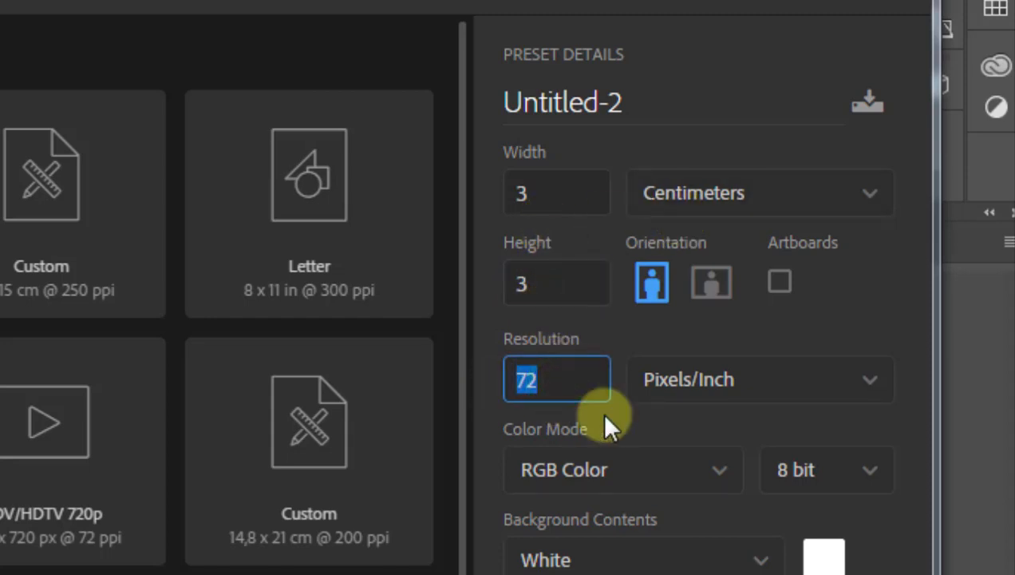
{"action": "type", "text": "25"}
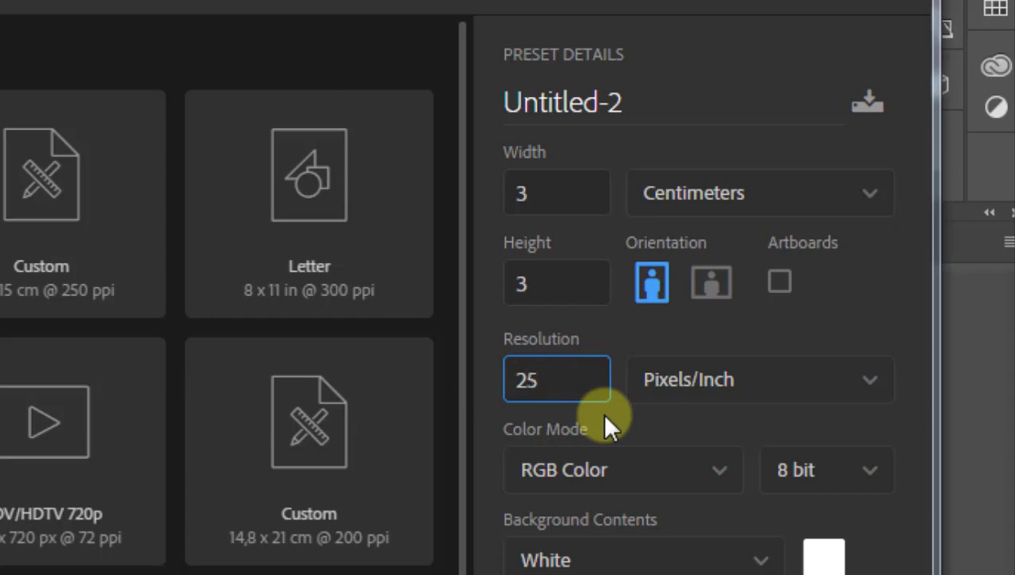
{"action": "type", "text": "0"}
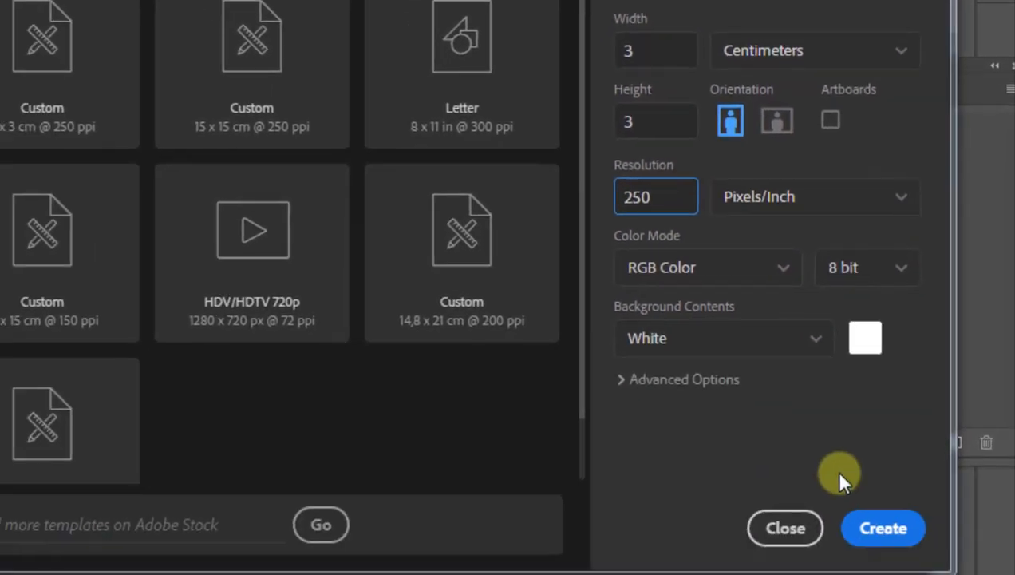
{"action": "left_click", "coordinate": [870, 531]}
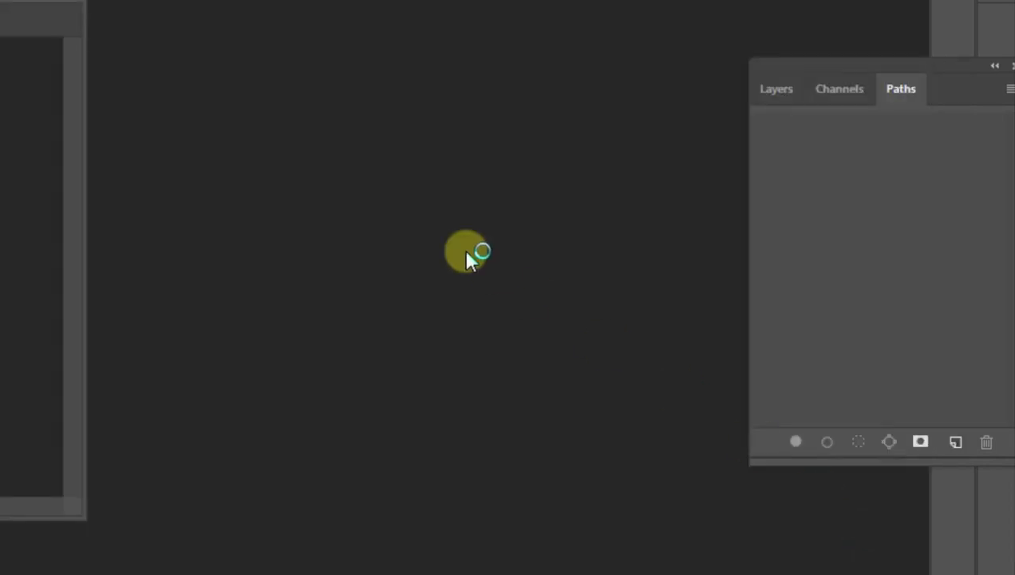
{"action": "left_click", "coordinate": [278, 187]}
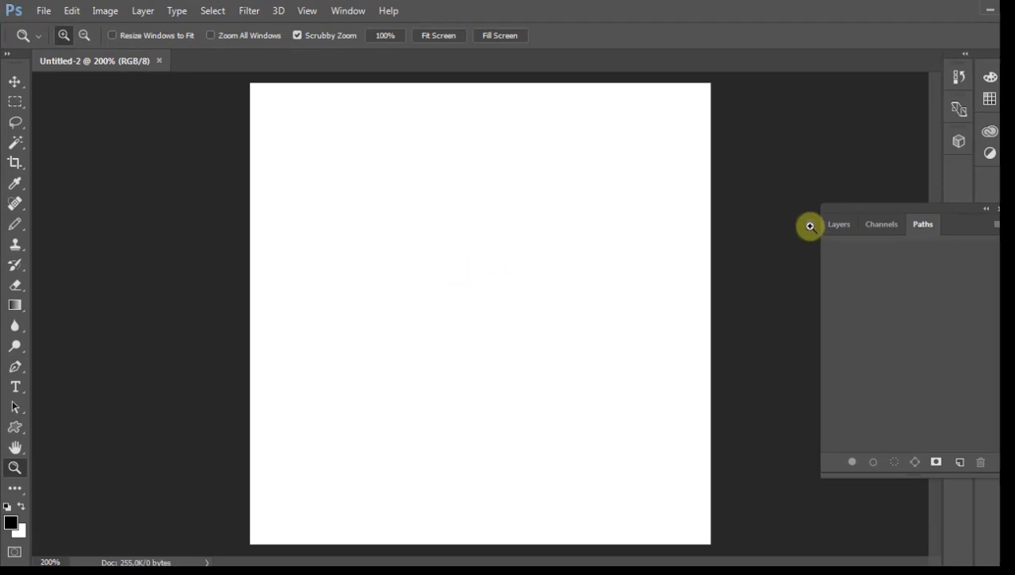
Step: Place the floating layers panel beside the canvas and add a new layer above the Background
{"action": "left_click_drag", "start_coordinate": [847, 211], "coordinate": [742, 89]}
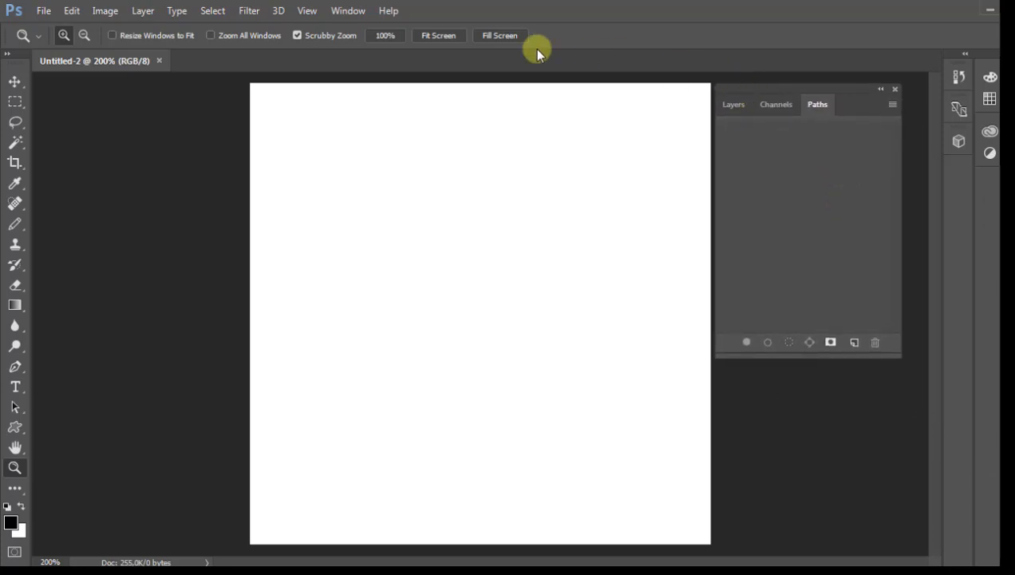
{"action": "left_click", "coordinate": [15, 81]}
{"action": "left_click", "coordinate": [732, 106]}
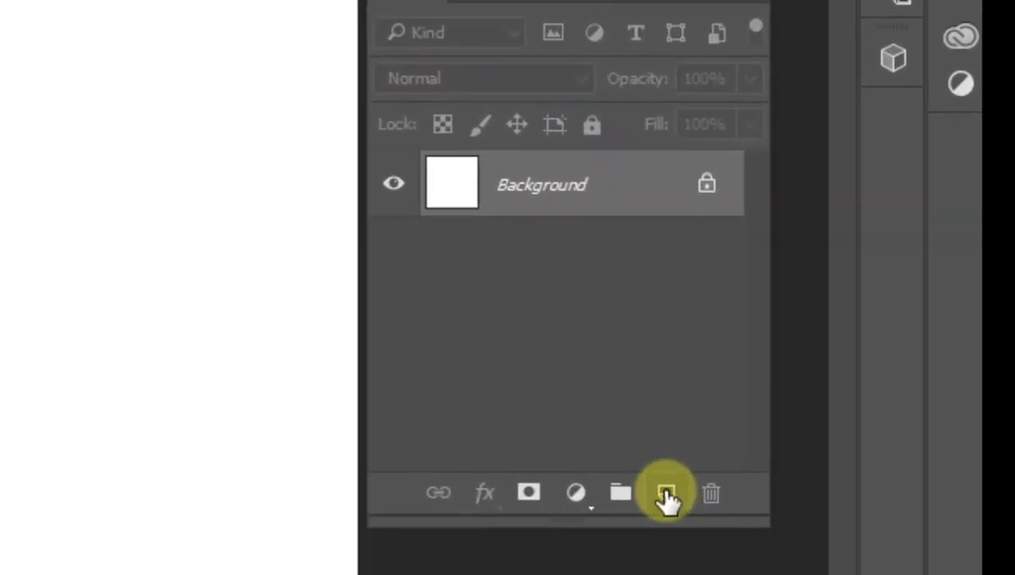
{"action": "left_click", "coordinate": [666, 497]}
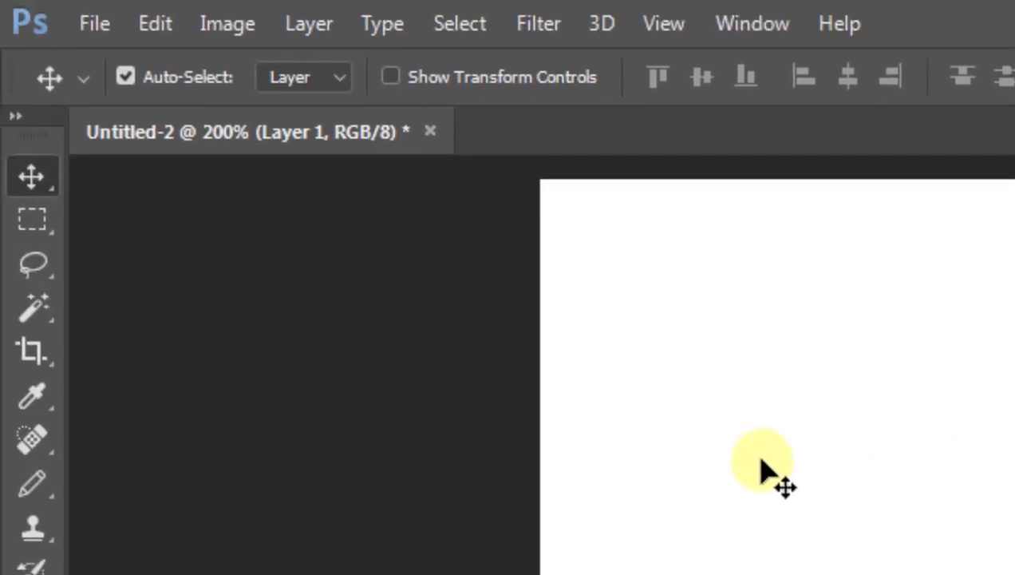
Step: Draw a small roughly circular freehand selection near the middle of the canvas with the Lasso tool
{"action": "left_click", "coordinate": [34, 265]}
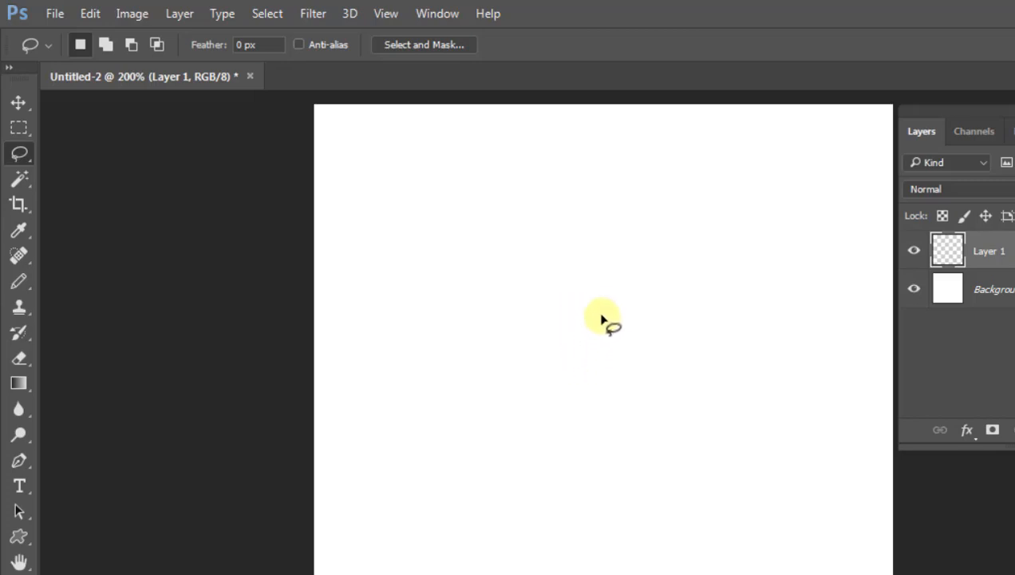
{"action": "mouse_move", "coordinate": [602, 295]}
{"action": "left_mouse_down"}
{"action": "mouse_move", "coordinate": [573, 324]}
{"action": "mouse_move", "coordinate": [572, 359]}
{"action": "left_mouse_up"}
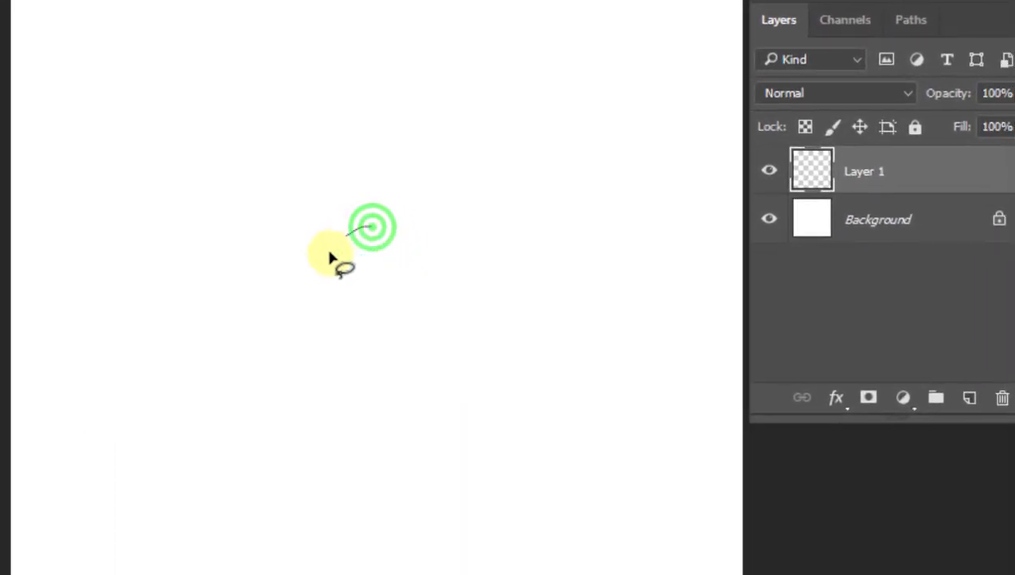
{"action": "mouse_move", "coordinate": [332, 305]}
{"action": "left_mouse_down"}
{"action": "mouse_move", "coordinate": [381, 329]}
{"action": "mouse_move", "coordinate": [421, 297]}
{"action": "mouse_move", "coordinate": [410, 253]}
{"action": "mouse_move", "coordinate": [366, 234]}
{"action": "left_mouse_up"}
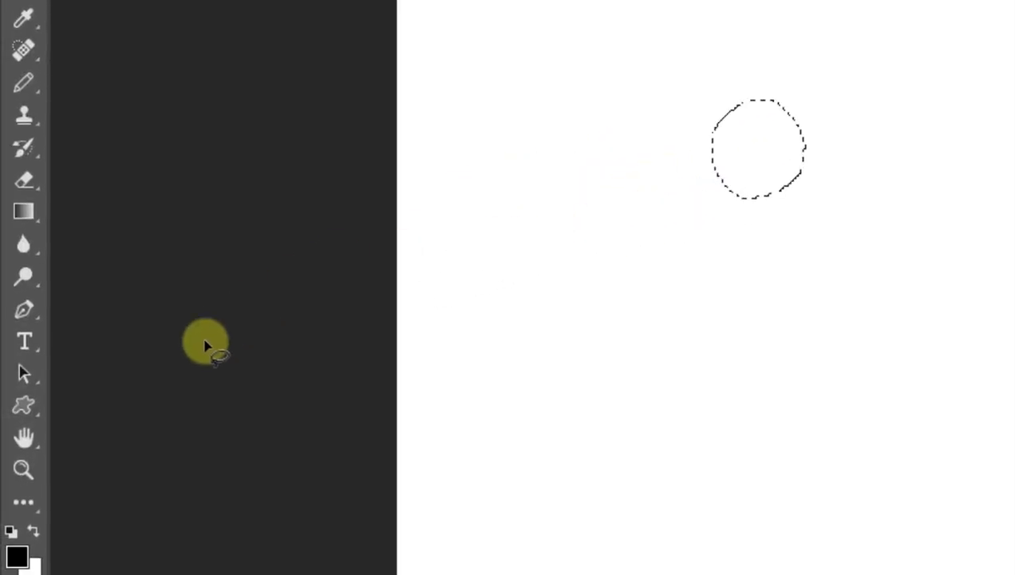
Step: Set the foreground colour to green 49d703, fill the circular selection with it and deselect
{"action": "left_click", "coordinate": [18, 555]}
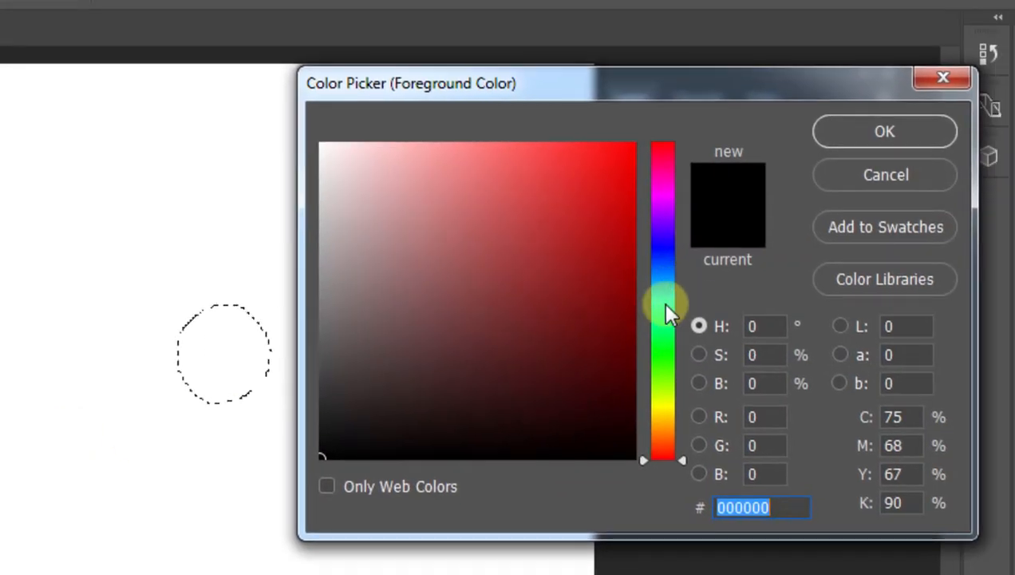
{"action": "left_click_drag", "start_coordinate": [667, 305], "coordinate": [668, 324]}
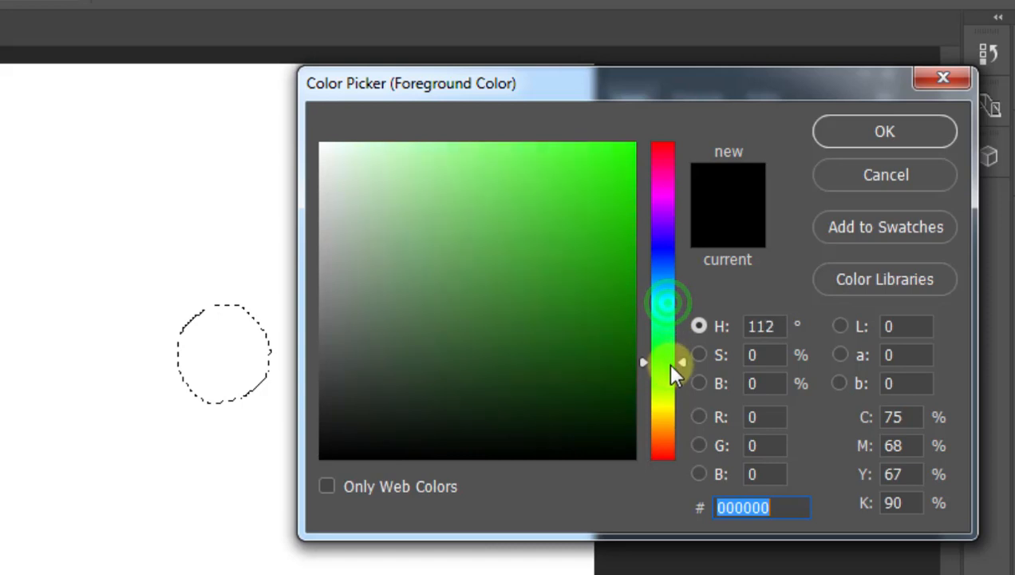
{"action": "left_click_drag", "start_coordinate": [671, 366], "coordinate": [674, 363]}
{"action": "left_click_drag", "start_coordinate": [634, 215], "coordinate": [630, 192]}
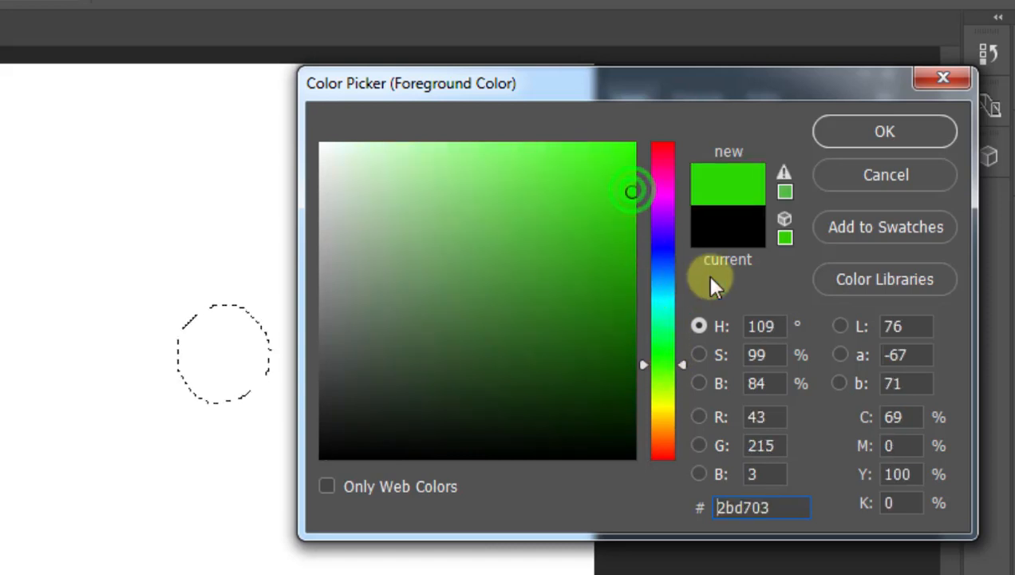
{"action": "left_click_drag", "start_coordinate": [667, 367], "coordinate": [671, 378]}
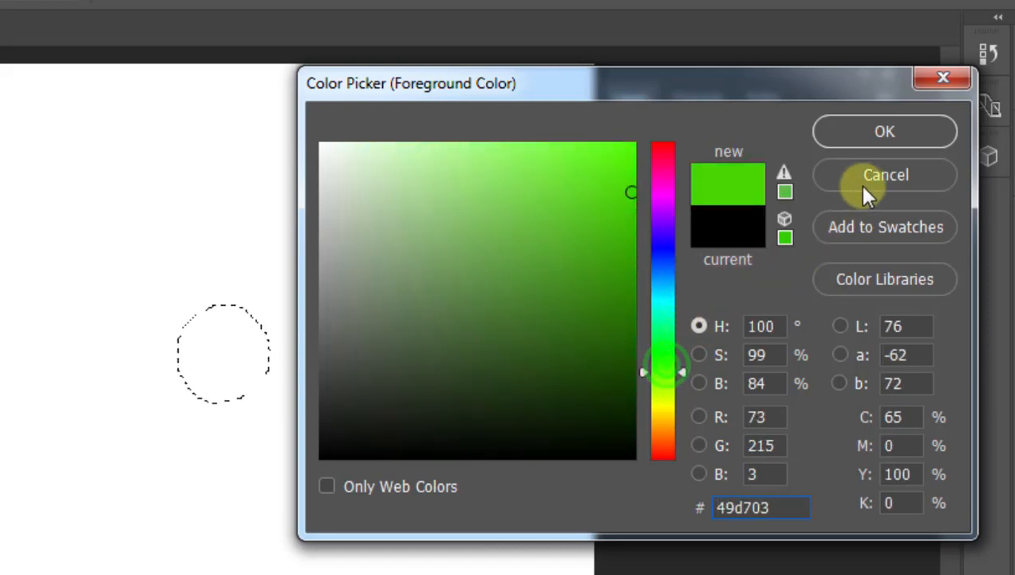
{"action": "left_click", "coordinate": [872, 134]}
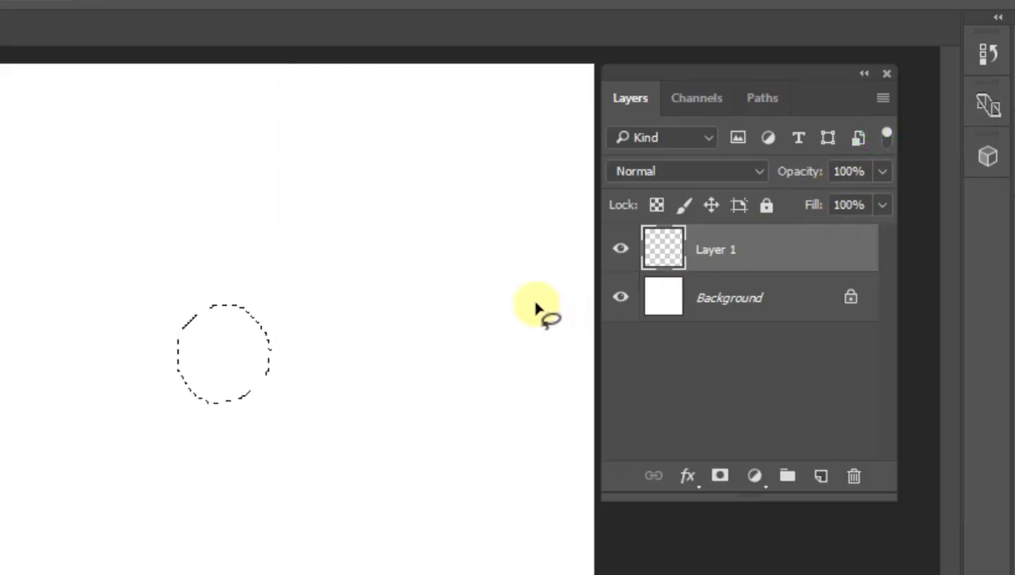
{"action": "key", "text": "alt+BackSpace"}
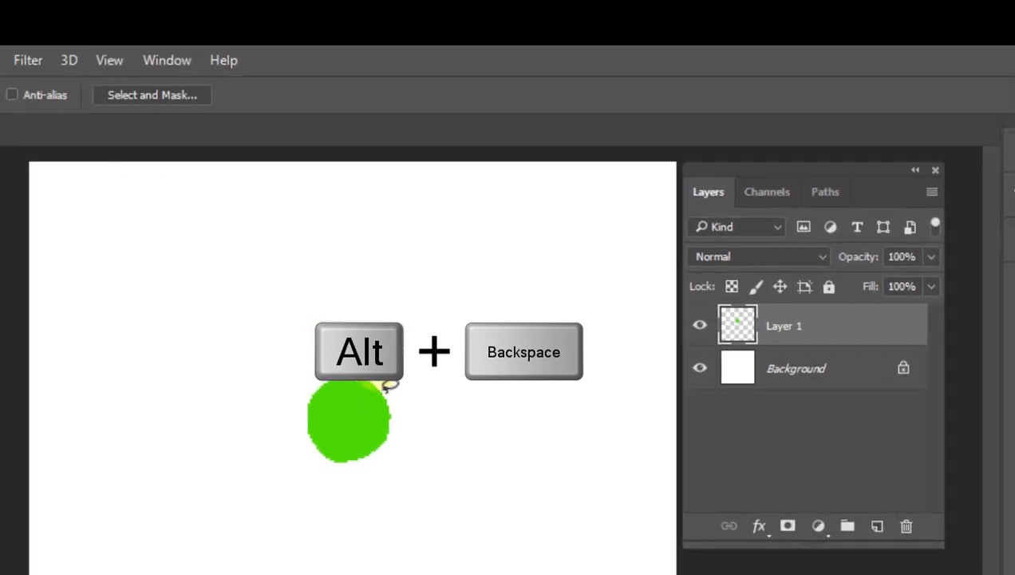
{"action": "key", "text": "ctrl+d"}
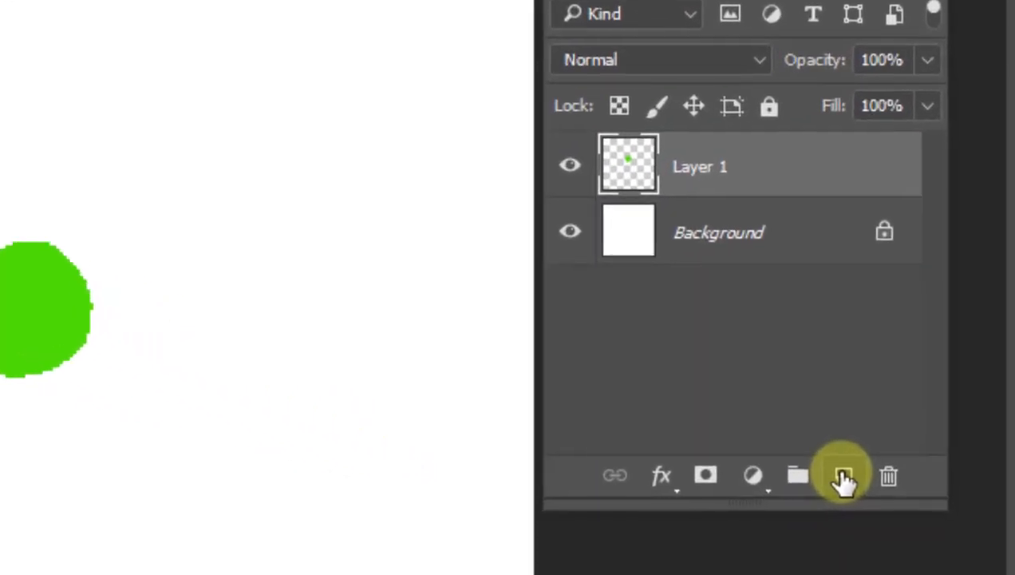
Step: Add a new layer between the Background and the green circle's layer, and lasso six petal shapes around the circle as one combined selection
{"action": "left_click", "coordinate": [837, 402]}
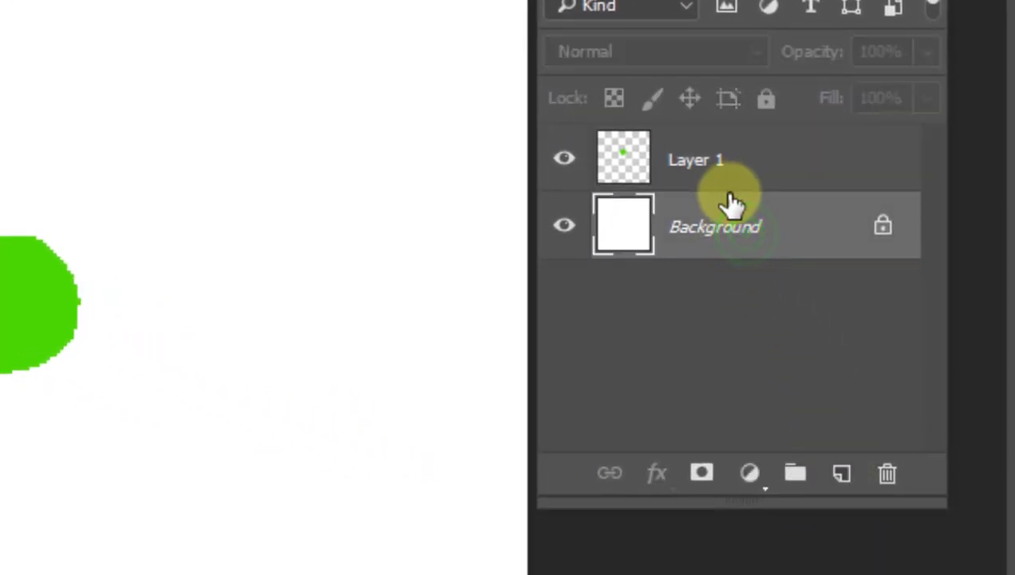
{"action": "left_click", "coordinate": [842, 473]}
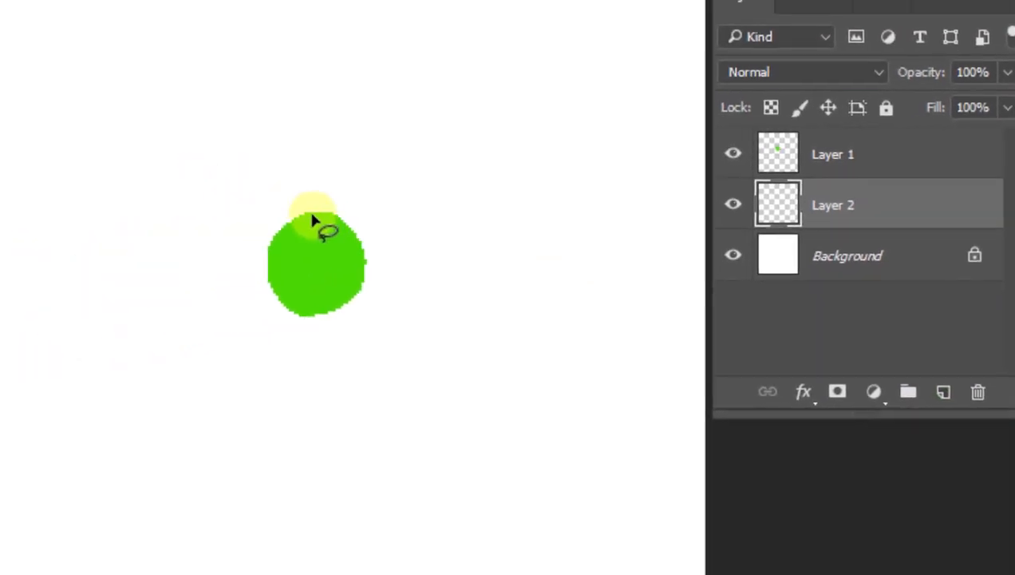
{"action": "mouse_move", "coordinate": [313, 215]}
{"action": "left_mouse_down"}
{"action": "mouse_move", "coordinate": [301, 129]}
{"action": "mouse_move", "coordinate": [325, 106]}
{"action": "mouse_move", "coordinate": [346, 102]}
{"action": "mouse_move", "coordinate": [372, 120]}
{"action": "mouse_move", "coordinate": [379, 148]}
{"action": "mouse_move", "coordinate": [344, 226]}
{"action": "mouse_move", "coordinate": [397, 174]}
{"action": "mouse_move", "coordinate": [464, 166]}
{"action": "mouse_move", "coordinate": [477, 184]}
{"action": "mouse_move", "coordinate": [468, 214]}
{"action": "mouse_move", "coordinate": [438, 237]}
{"action": "mouse_move", "coordinate": [351, 252]}
{"action": "mouse_move", "coordinate": [421, 258]}
{"action": "mouse_move", "coordinate": [458, 282]}
{"action": "mouse_move", "coordinate": [469, 313]}
{"action": "mouse_move", "coordinate": [447, 341]}
{"action": "mouse_move", "coordinate": [420, 344]}
{"action": "mouse_move", "coordinate": [392, 339]}
{"action": "mouse_move", "coordinate": [341, 295]}
{"action": "mouse_move", "coordinate": [371, 335]}
{"action": "mouse_move", "coordinate": [375, 366]}
{"action": "mouse_move", "coordinate": [370, 398]}
{"action": "mouse_move", "coordinate": [344, 423]}
{"action": "mouse_move", "coordinate": [315, 411]}
{"action": "mouse_move", "coordinate": [293, 383]}
{"action": "mouse_move", "coordinate": [301, 297]}
{"action": "mouse_move", "coordinate": [256, 362]}
{"action": "mouse_move", "coordinate": [214, 383]}
{"action": "mouse_move", "coordinate": [183, 361]}
{"action": "mouse_move", "coordinate": [180, 317]}
{"action": "mouse_move", "coordinate": [203, 293]}
{"action": "mouse_move", "coordinate": [272, 263]}
{"action": "mouse_move", "coordinate": [288, 269]}
{"action": "mouse_move", "coordinate": [229, 257]}
{"action": "mouse_move", "coordinate": [197, 225]}
{"action": "mouse_move", "coordinate": [188, 185]}
{"action": "mouse_move", "coordinate": [210, 159]}
{"action": "mouse_move", "coordinate": [274, 165]}
{"action": "mouse_move", "coordinate": [311, 230]}
{"action": "mouse_move", "coordinate": [316, 267]}
{"action": "left_mouse_up"}
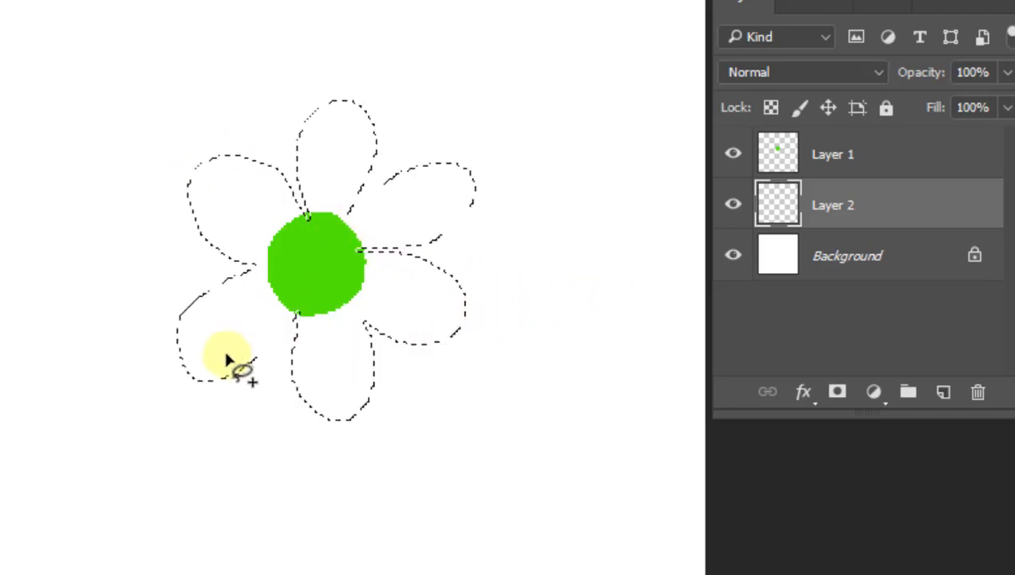
{"action": "mouse_move", "coordinate": [225, 361]}
{"action": "left_mouse_down"}
{"action": "mouse_move", "coordinate": [279, 349]}
{"action": "mouse_move", "coordinate": [289, 326]}
{"action": "mouse_move", "coordinate": [276, 290]}
{"action": "left_mouse_up"}
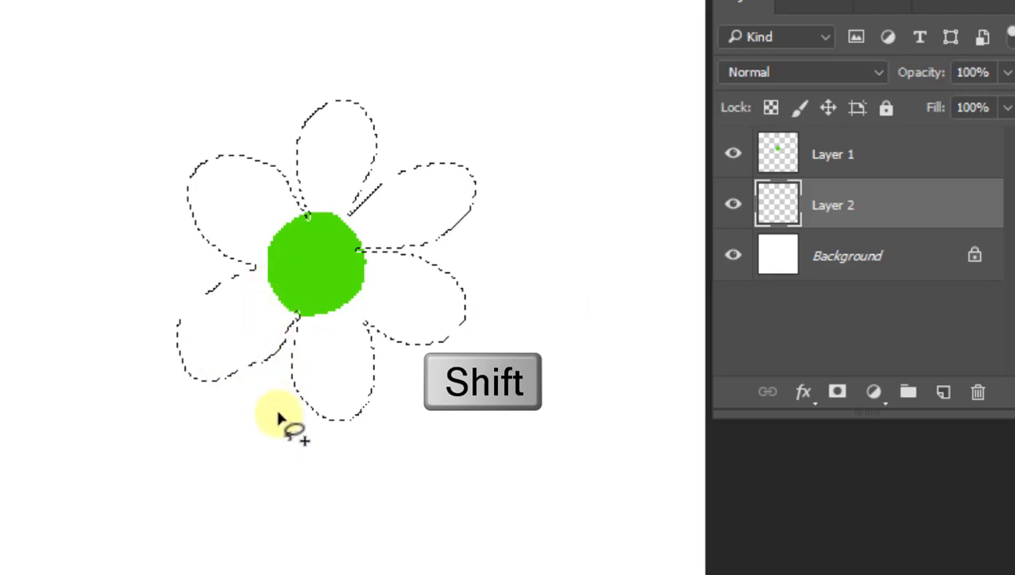
{"action": "mouse_move", "coordinate": [217, 373]}
{"action": "left_mouse_down"}
{"action": "mouse_move", "coordinate": [254, 365]}
{"action": "mouse_move", "coordinate": [296, 328]}
{"action": "mouse_move", "coordinate": [302, 307]}
{"action": "mouse_move", "coordinate": [276, 289]}
{"action": "left_mouse_up"}
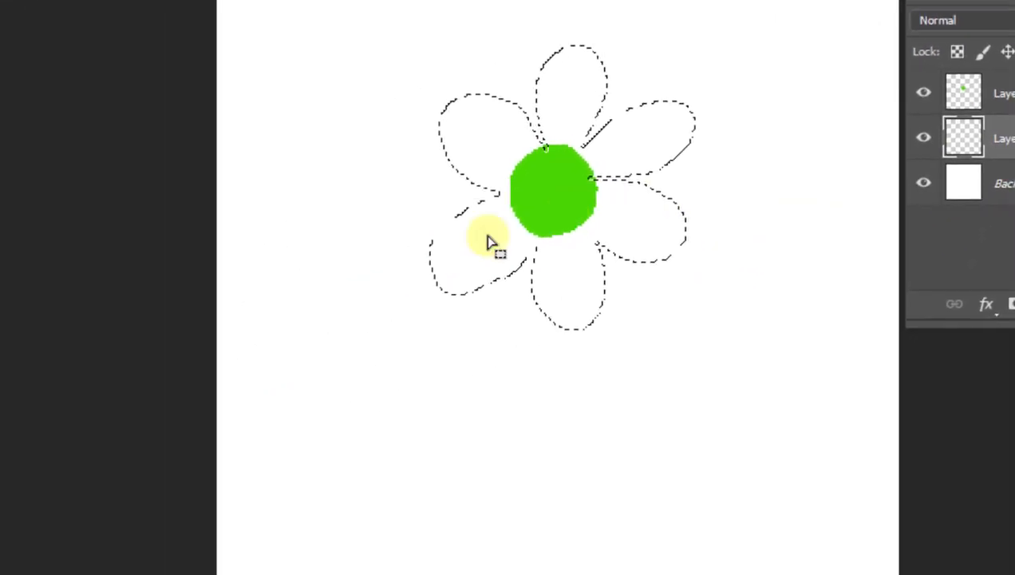
Step: Set the foreground colour to bright red, fill the six-petal selection on Layer 2 and deselect
{"action": "left_click", "coordinate": [16, 508]}
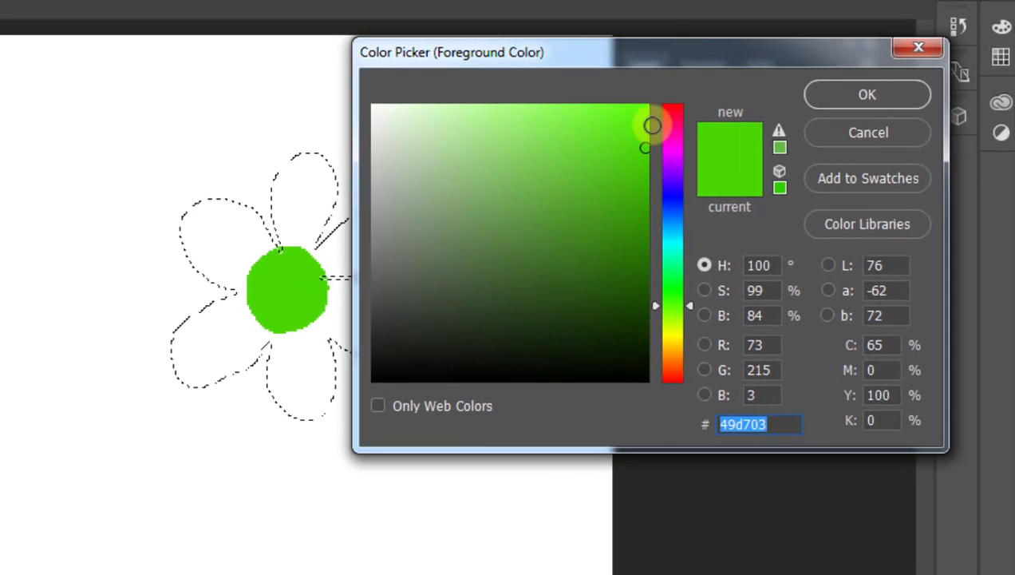
{"action": "left_click_drag", "start_coordinate": [714, 102], "coordinate": [697, 92]}
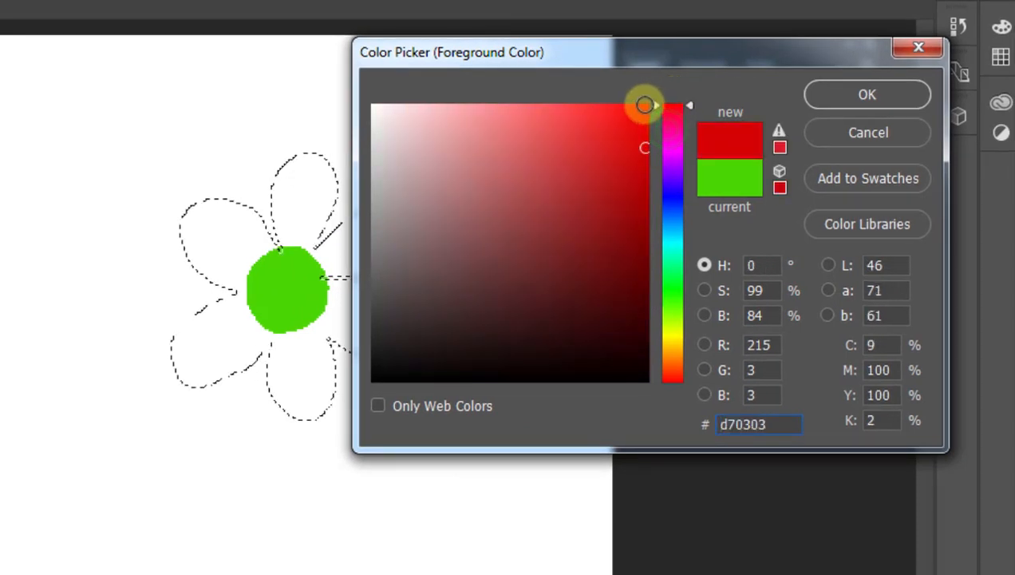
{"action": "left_click", "coordinate": [645, 105]}
{"action": "left_click", "coordinate": [854, 95]}
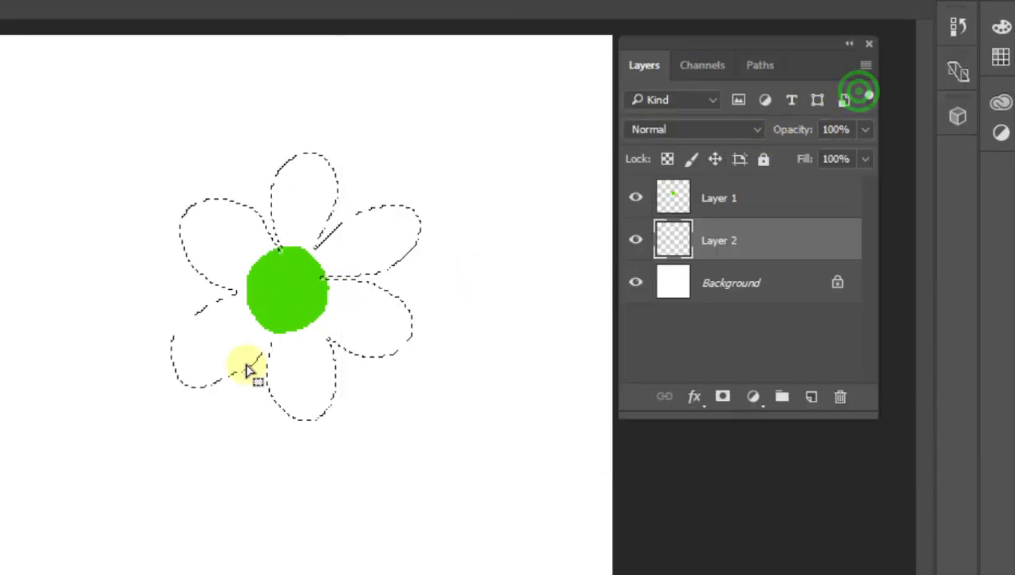
{"action": "key", "text": "alt+BackSpace"}
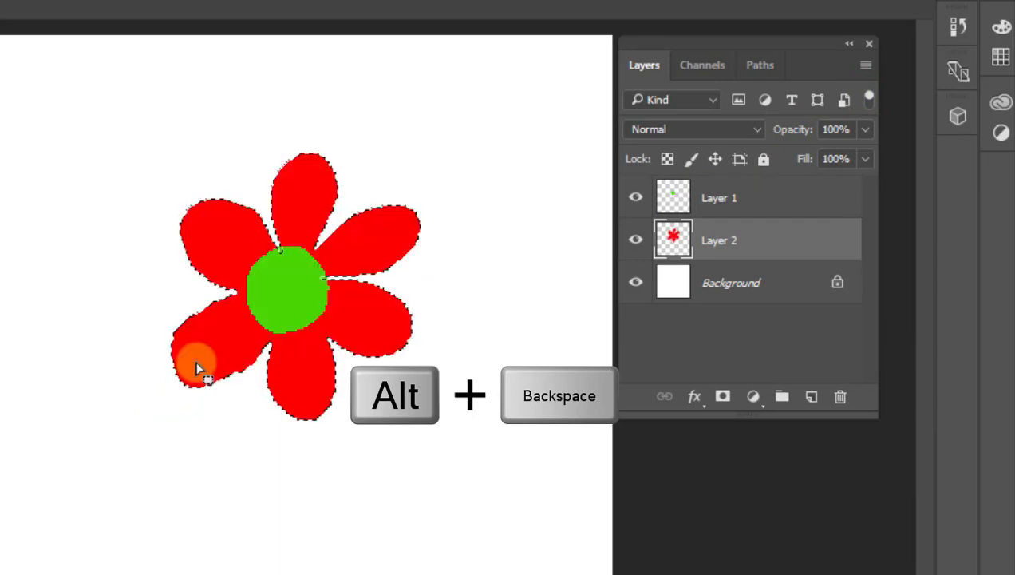
{"action": "left_click", "coordinate": [370, 341]}
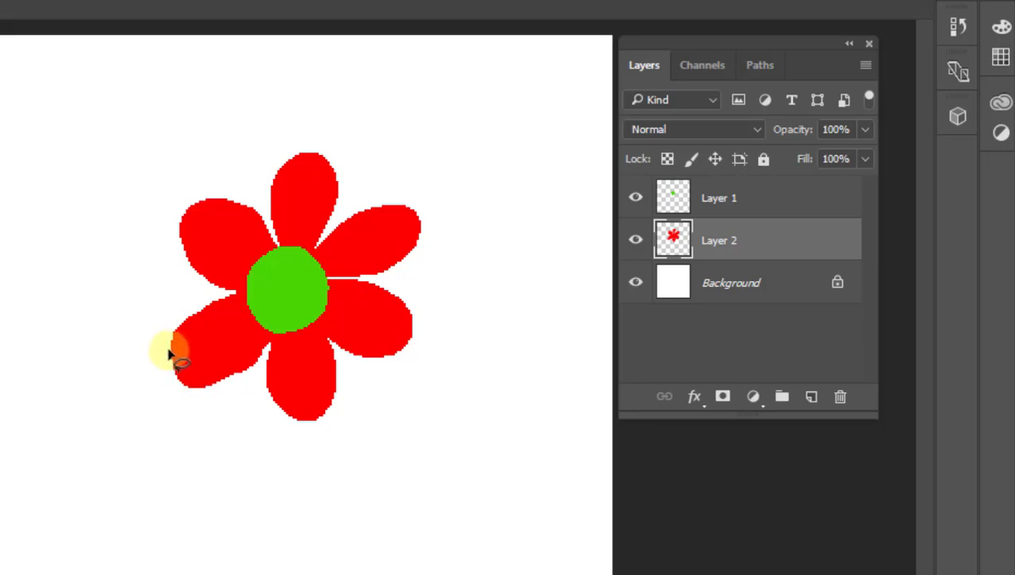
Step: Erase the outer edge of the flower's lower-left petal and repaint its outline in red into a rounder shape
{"action": "key", "text": "e"}
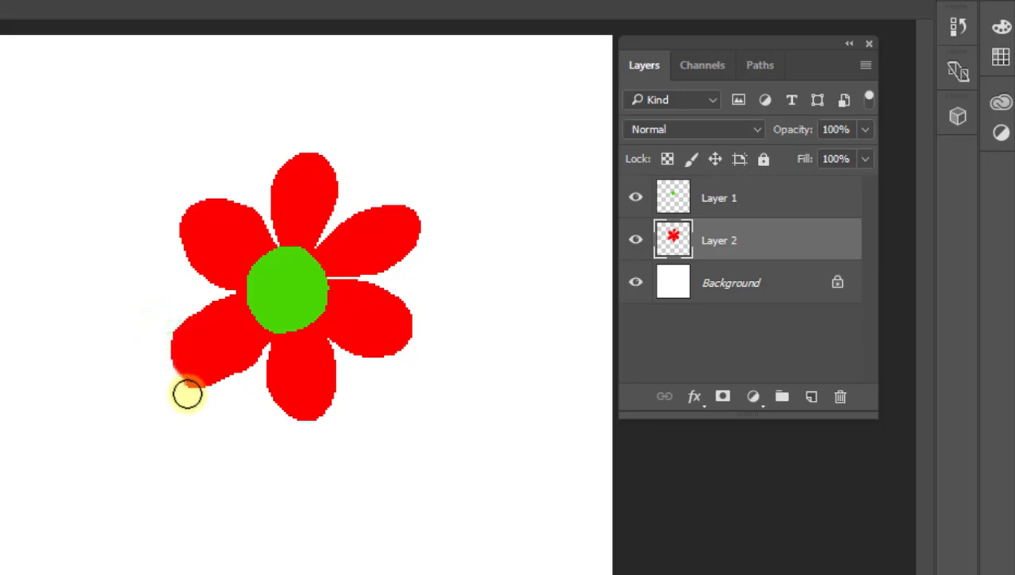
{"action": "mouse_move", "coordinate": [221, 396]}
{"action": "left_mouse_down"}
{"action": "mouse_move", "coordinate": [244, 387]}
{"action": "mouse_move", "coordinate": [189, 390]}
{"action": "mouse_move", "coordinate": [166, 376]}
{"action": "mouse_move", "coordinate": [157, 354]}
{"action": "left_mouse_up"}
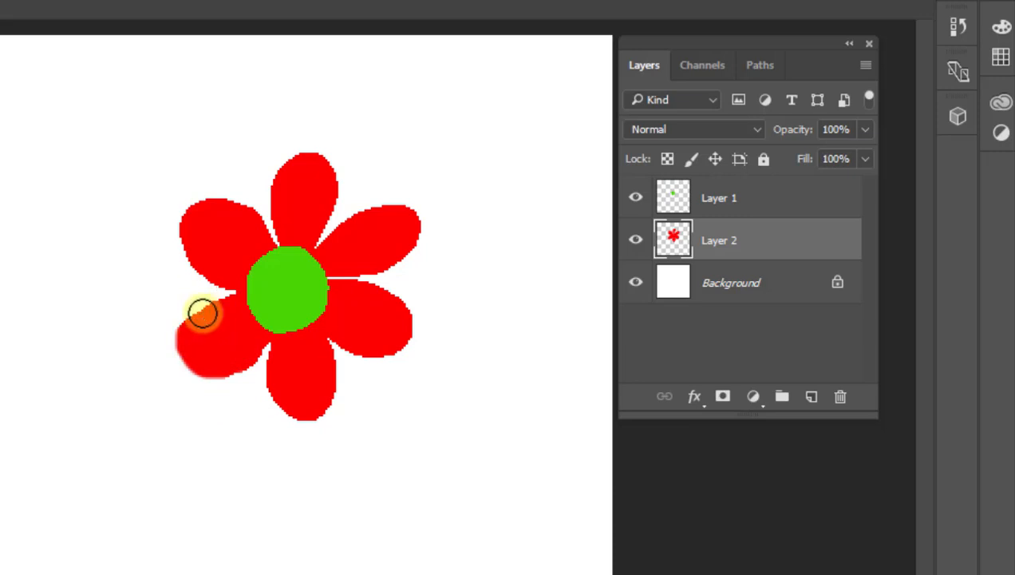
{"action": "key", "text": "b"}
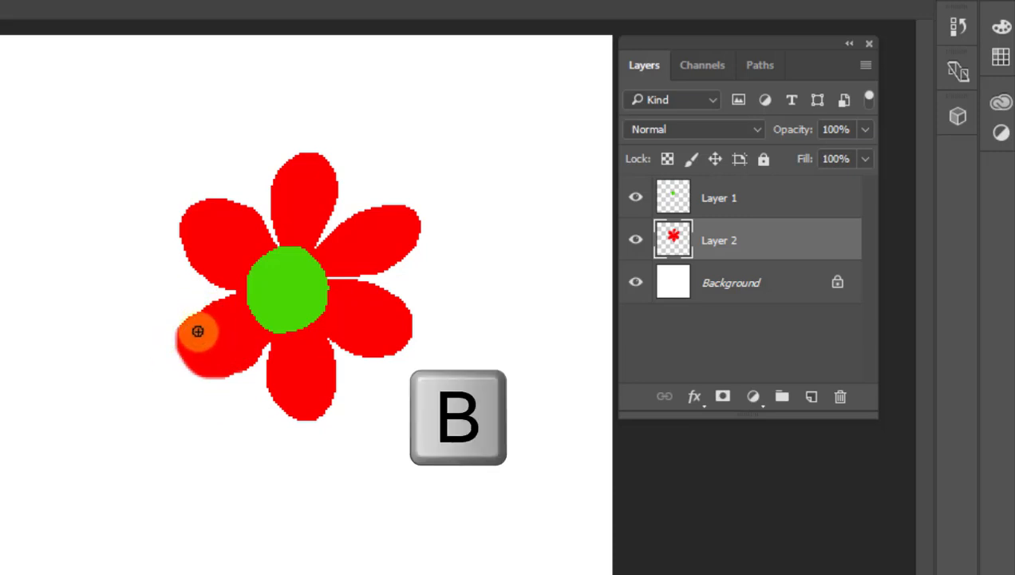
{"action": "left_click", "coordinate": [181, 352]}
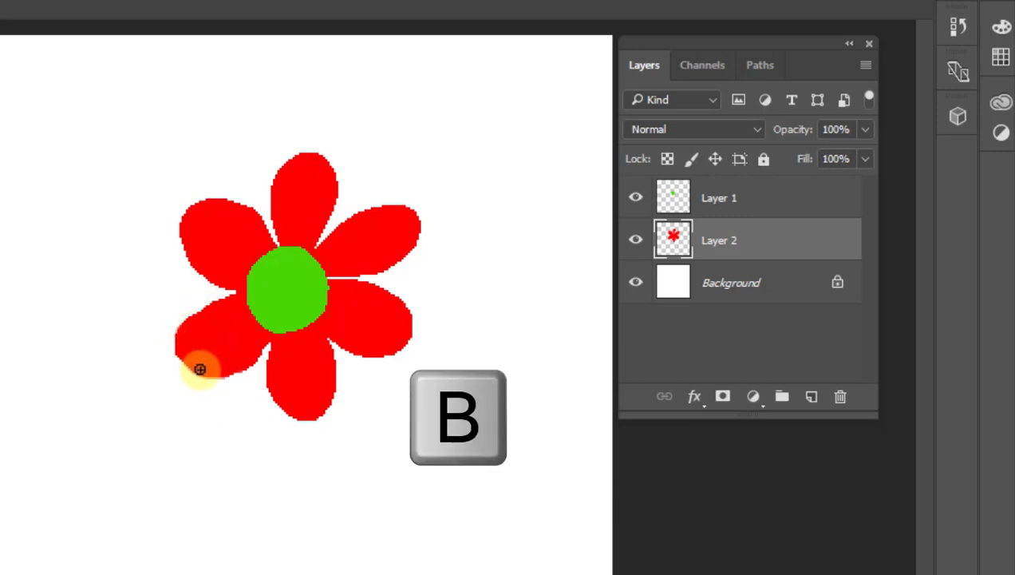
{"action": "mouse_move", "coordinate": [199, 369]}
{"action": "left_mouse_down"}
{"action": "mouse_move", "coordinate": [232, 366]}
{"action": "mouse_move", "coordinate": [176, 353]}
{"action": "mouse_move", "coordinate": [211, 330]}
{"action": "mouse_move", "coordinate": [248, 327]}
{"action": "left_mouse_up"}
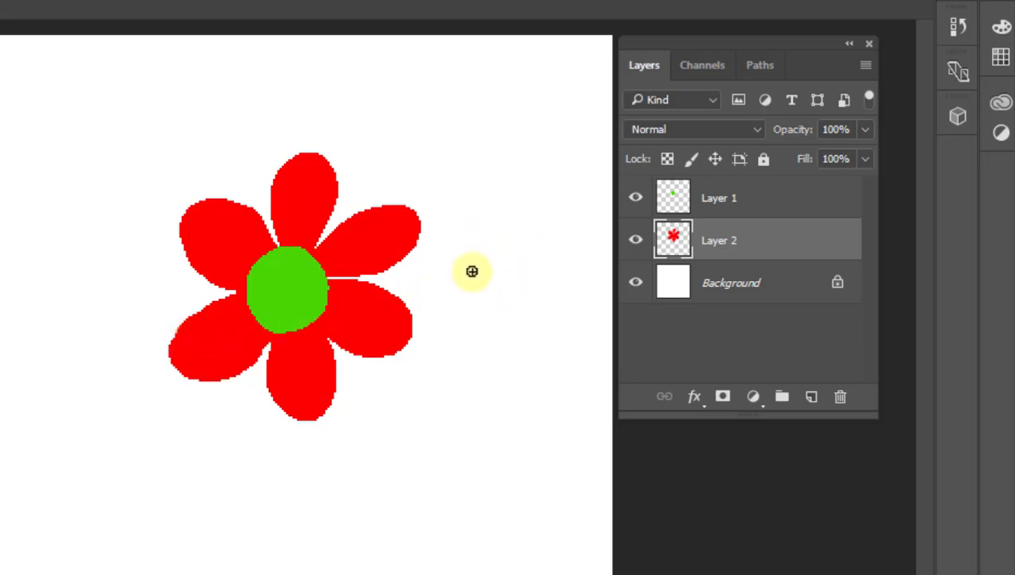
{"action": "left_click_drag", "start_coordinate": [401, 306], "coordinate": [408, 300]}
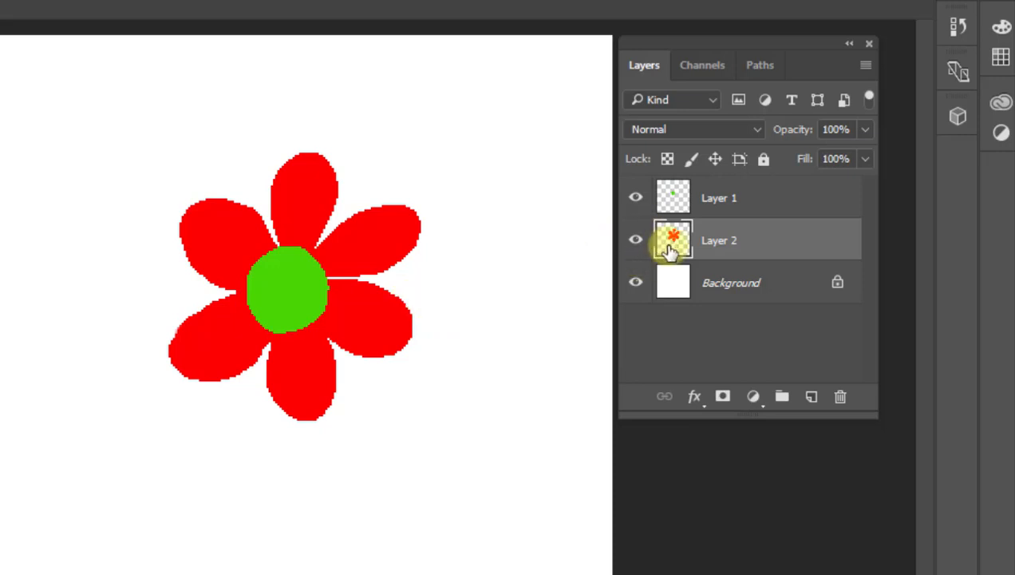
Step: Add a new layer directly above the Background and draw a curved stem below the flower with the Pencil in green 49d703
{"action": "left_click", "coordinate": [757, 285]}
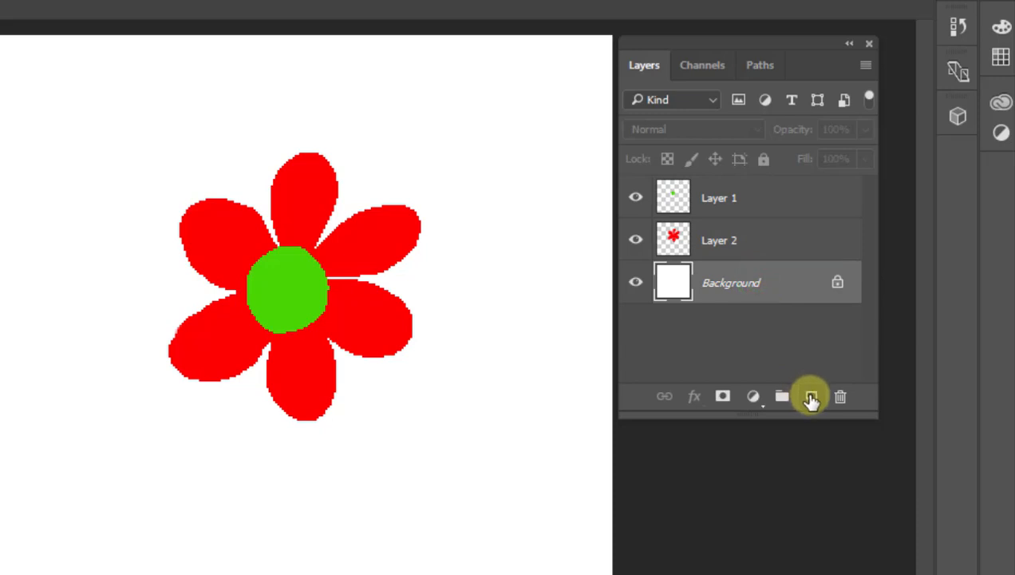
{"action": "left_click", "coordinate": [812, 397]}
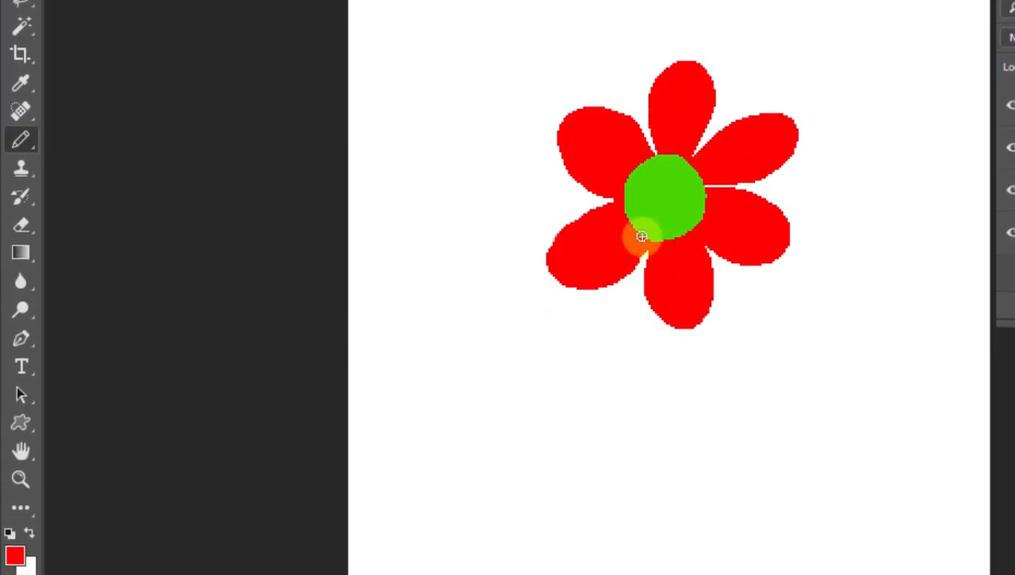
{"action": "left_click", "coordinate": [16, 557]}
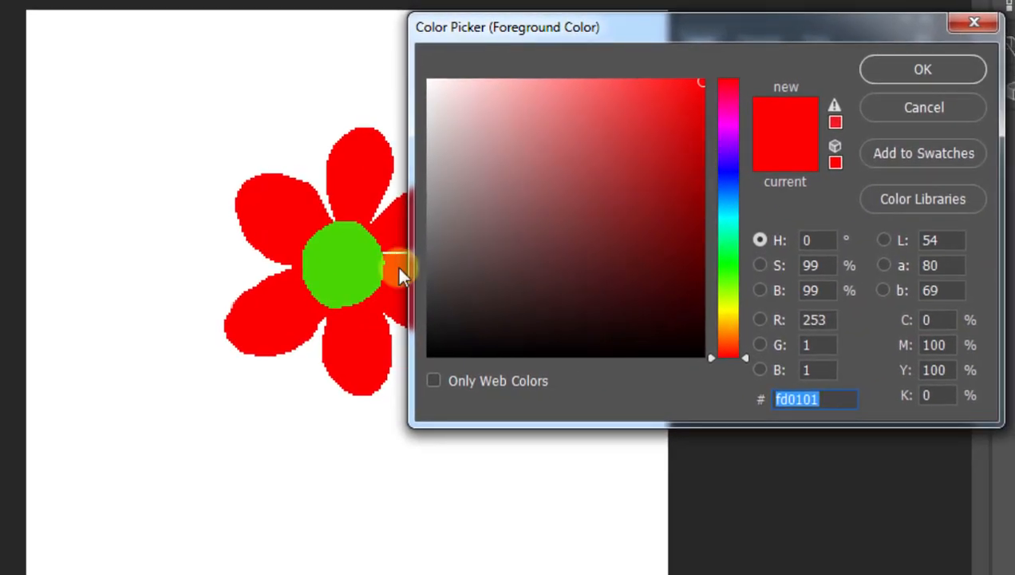
{"action": "left_click", "coordinate": [345, 252]}
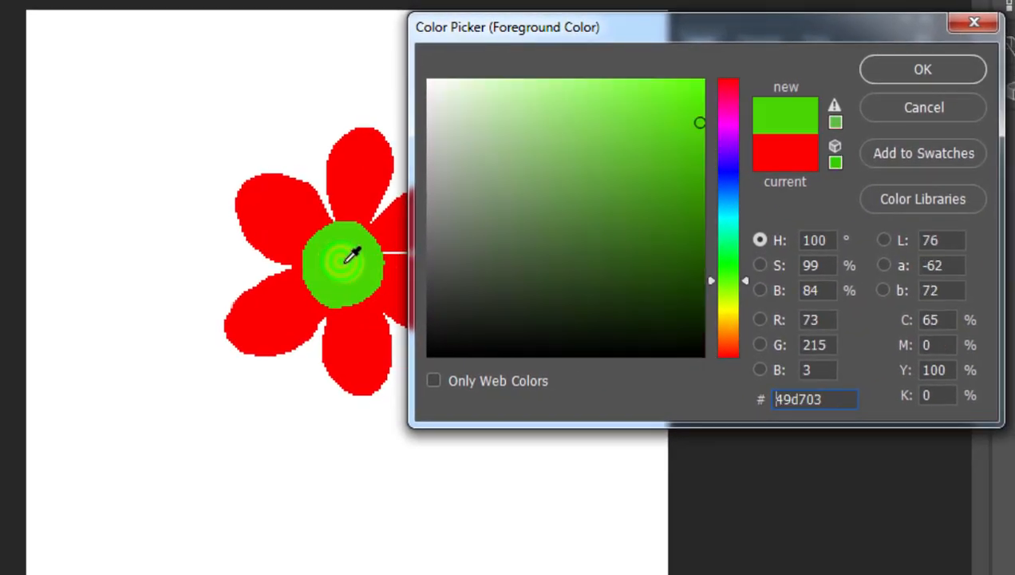
{"action": "left_click", "coordinate": [916, 70]}
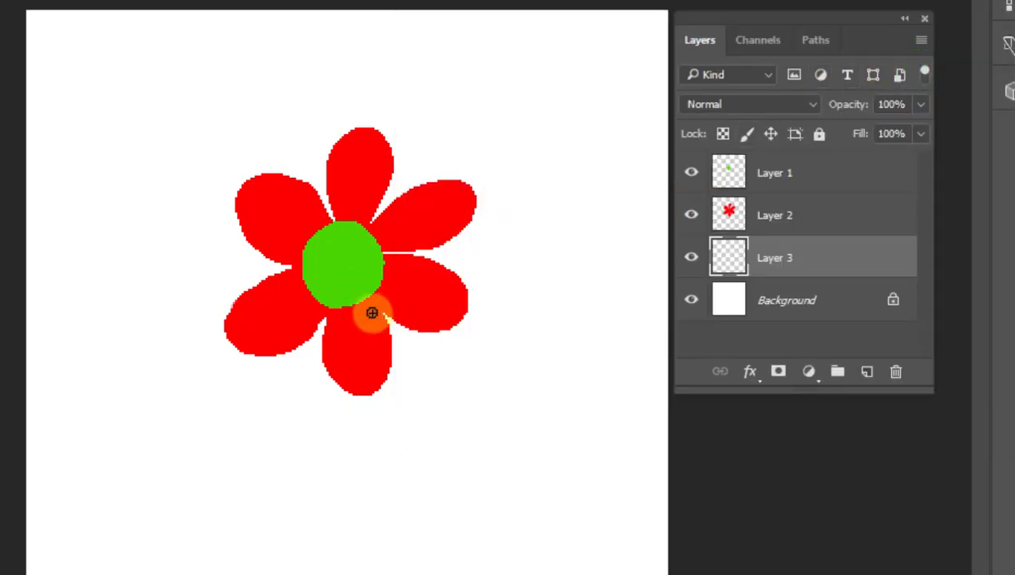
{"action": "mouse_move", "coordinate": [374, 315]}
{"action": "left_mouse_down"}
{"action": "mouse_move", "coordinate": [399, 353]}
{"action": "mouse_move", "coordinate": [417, 436]}
{"action": "mouse_move", "coordinate": [378, 561]}
{"action": "left_mouse_up"}
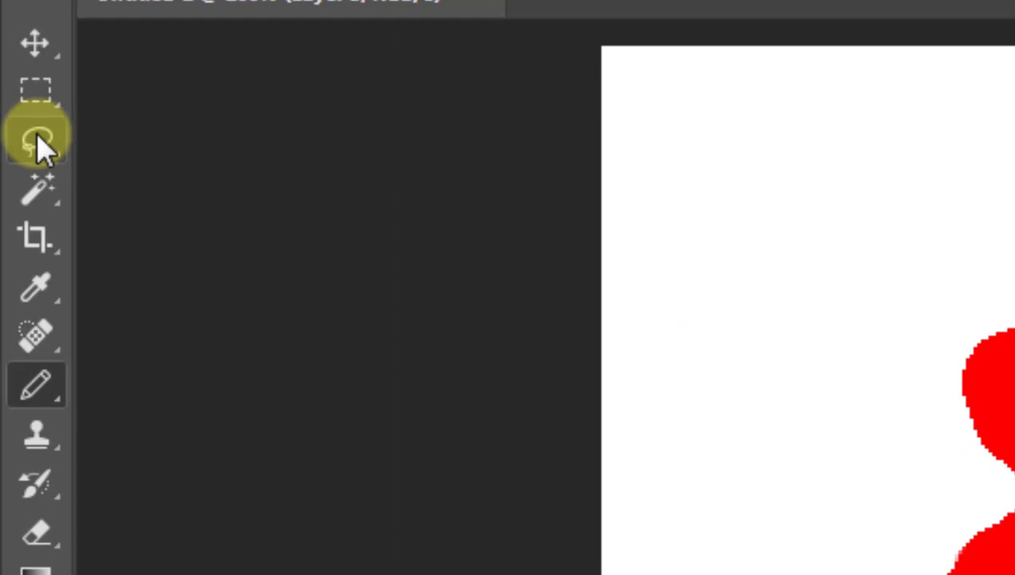
Step: Lasso a pointed leaf shape on the right side of the stem, fill it with the green foreground colour and deselect
{"action": "left_click", "coordinate": [39, 142]}
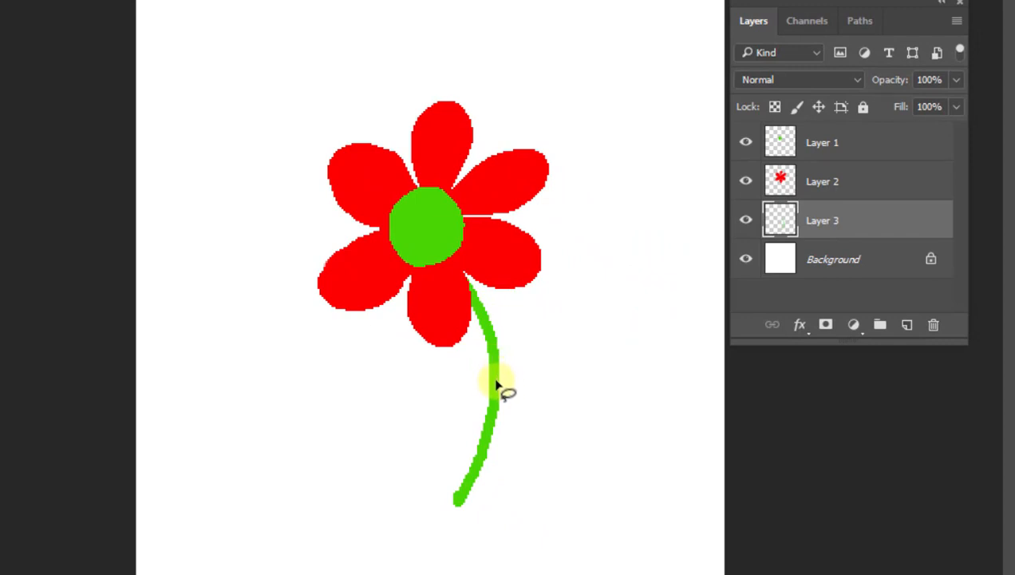
{"action": "mouse_move", "coordinate": [495, 384]}
{"action": "left_mouse_down"}
{"action": "mouse_move", "coordinate": [530, 323]}
{"action": "mouse_move", "coordinate": [612, 297]}
{"action": "mouse_move", "coordinate": [572, 367]}
{"action": "mouse_move", "coordinate": [495, 382]}
{"action": "left_mouse_up"}
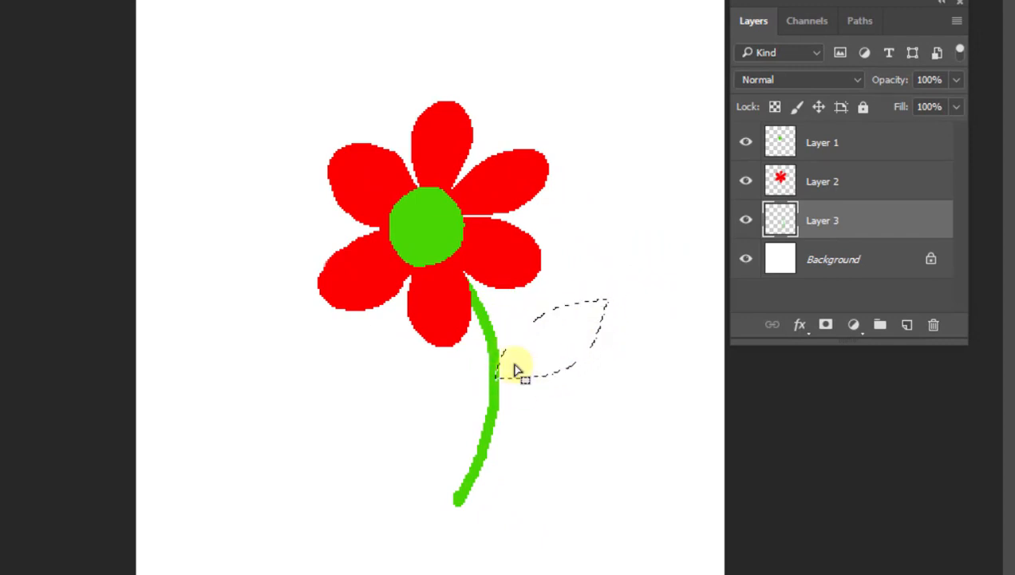
{"action": "key", "text": "alt+BackSpace"}
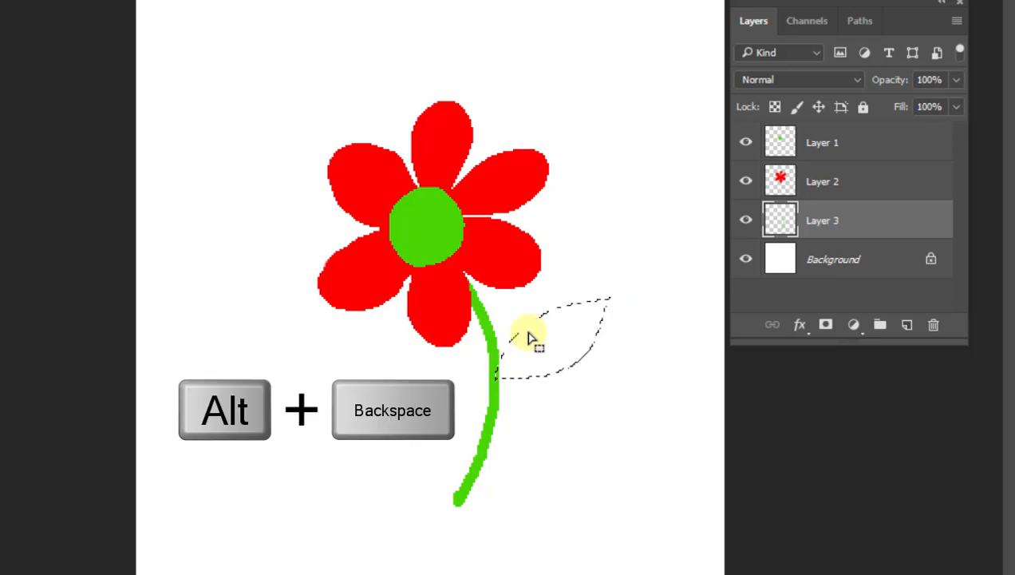
{"action": "key", "text": "ctrl+d"}
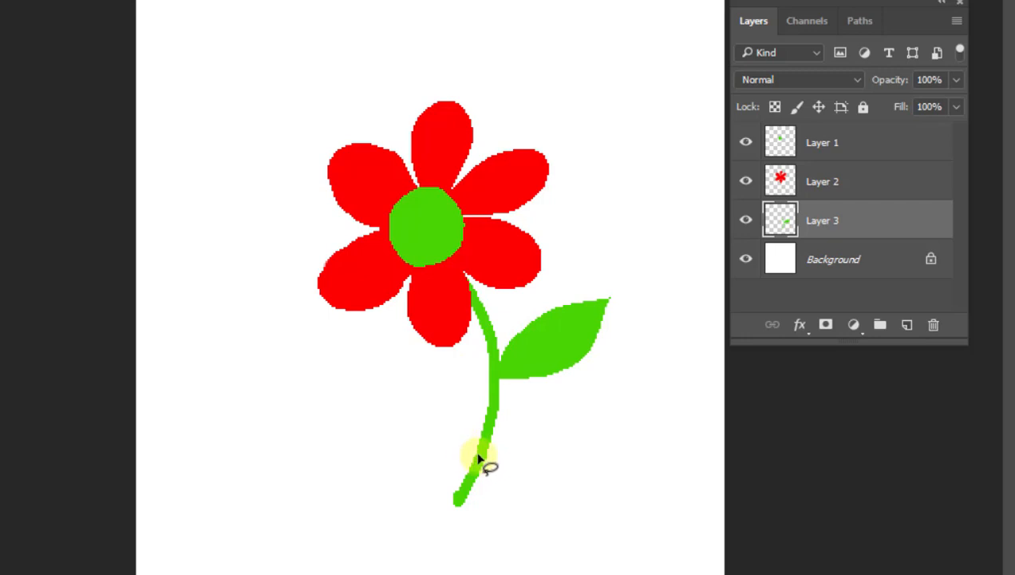
Step: Lasso a smaller leaf on the left side of the lower stem, fill it with the green foreground colour and deselect
{"action": "mouse_move", "coordinate": [480, 447]}
{"action": "left_mouse_down"}
{"action": "mouse_move", "coordinate": [424, 413]}
{"action": "mouse_move", "coordinate": [413, 370]}
{"action": "mouse_move", "coordinate": [465, 408]}
{"action": "mouse_move", "coordinate": [483, 447]}
{"action": "left_mouse_up"}
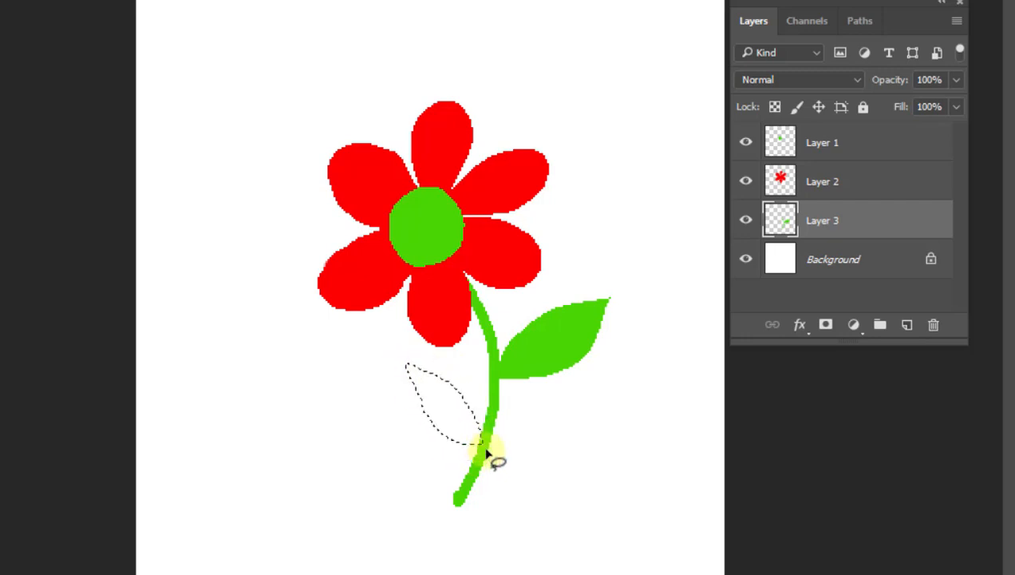
{"action": "key", "text": "alt+BackSpace"}
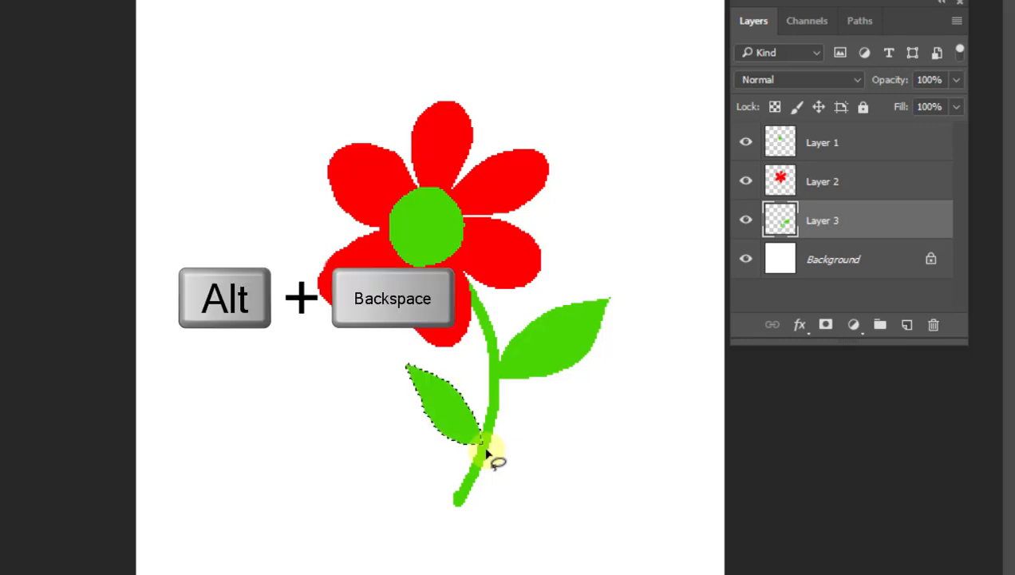
{"action": "key", "text": "ctrl+d"}
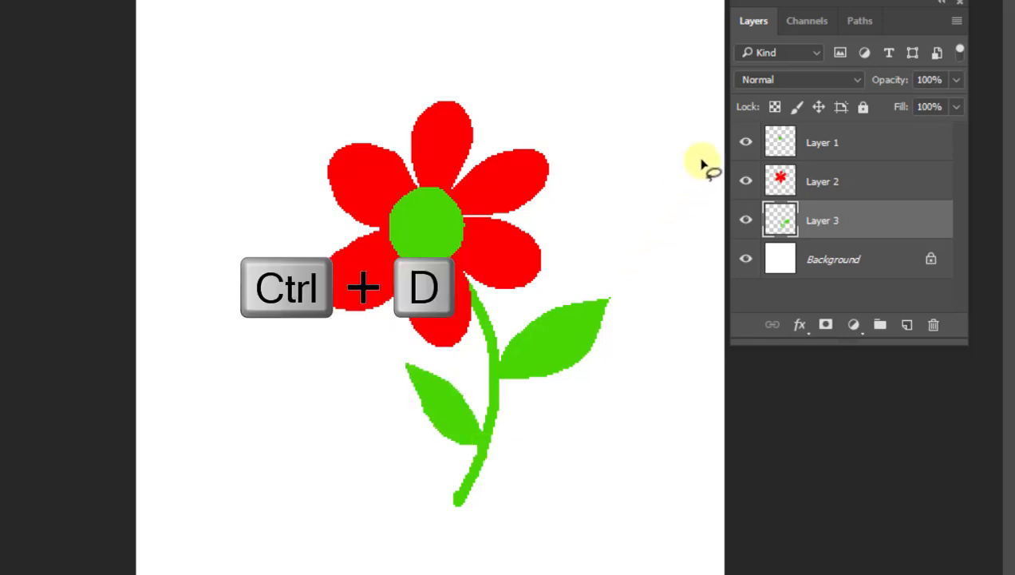
Step: Merge Layer 1, Layer 2 and Layer 3 into one layer and shift the whole flower slightly left on the canvas
{"action": "left_click", "coordinate": [861, 143]}
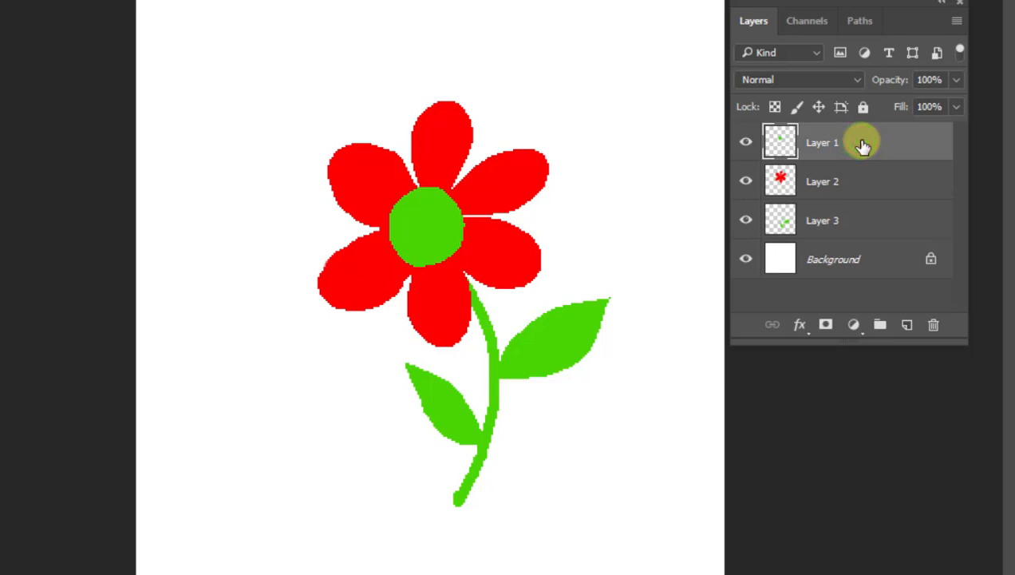
{"action": "key", "text": "ctrl+e"}
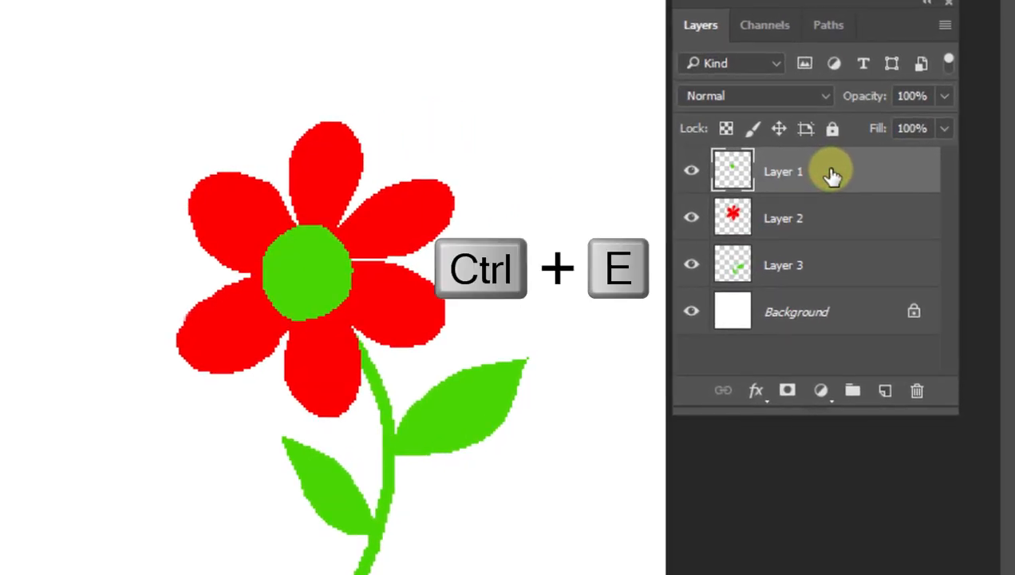
{"action": "key", "text": "ctrl+e"}
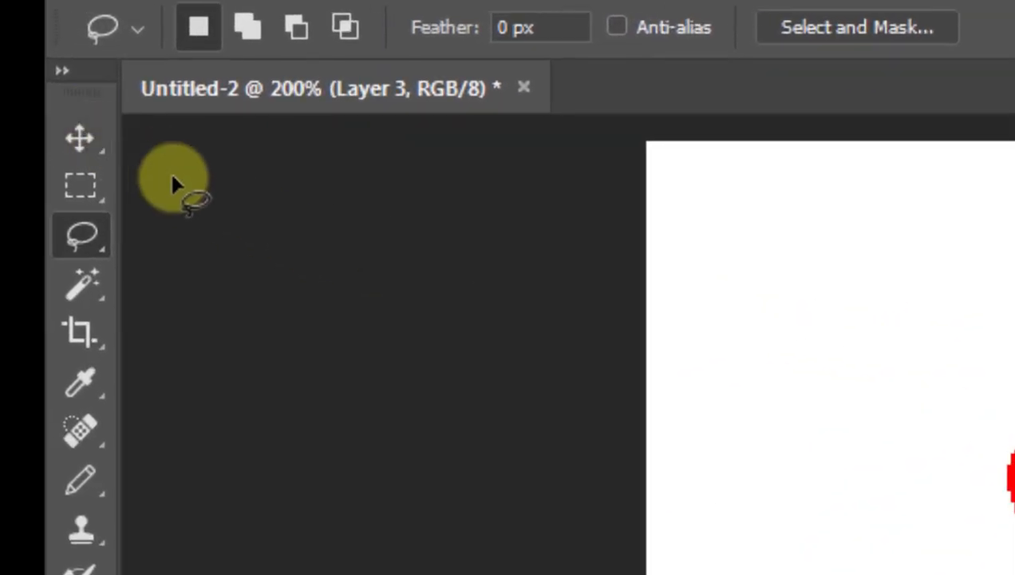
{"action": "key", "text": "v"}
{"action": "mouse_move", "coordinate": [521, 233]}
{"action": "left_mouse_down"}
{"action": "mouse_move", "coordinate": [498, 260]}
{"action": "mouse_move", "coordinate": [501, 230]}
{"action": "left_mouse_up"}
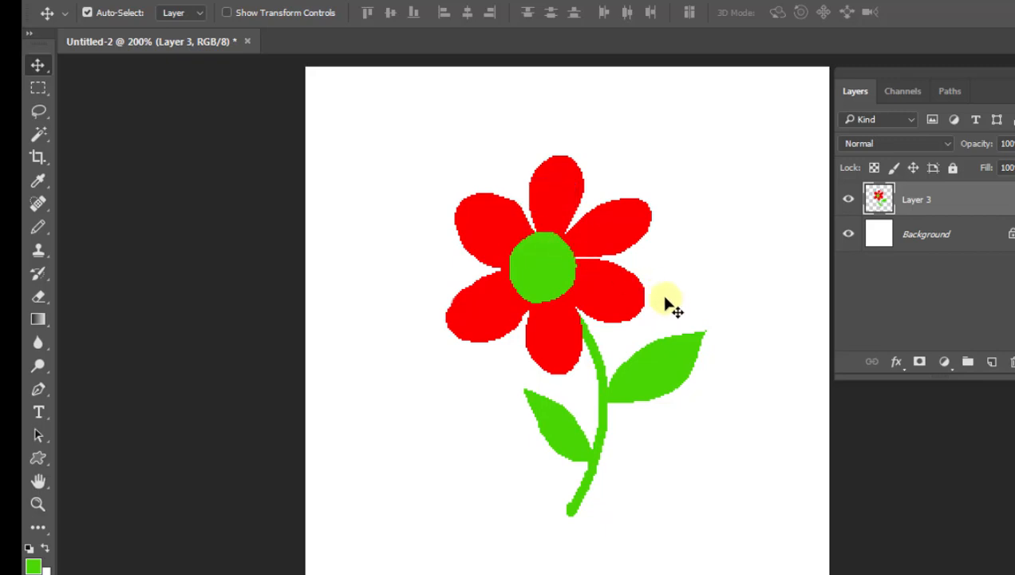
Step: Hide the Background layer and define the flower on its transparent canvas as a pattern named Pattern 1
{"action": "key", "text": "z"}
{"action": "left_click", "coordinate": [586, 270], "text": "alt"}
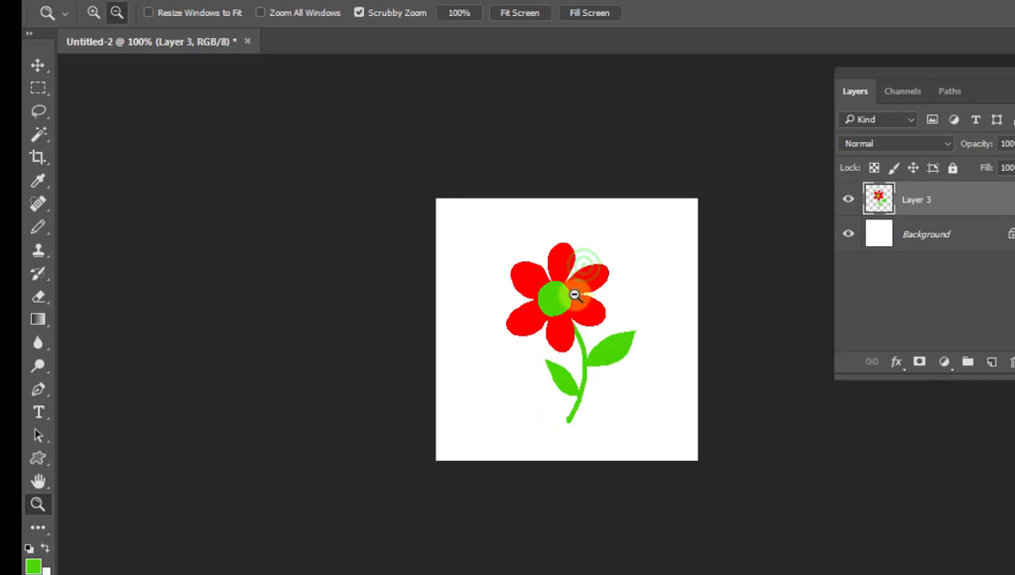
{"action": "left_click", "coordinate": [574, 295], "text": "alt"}
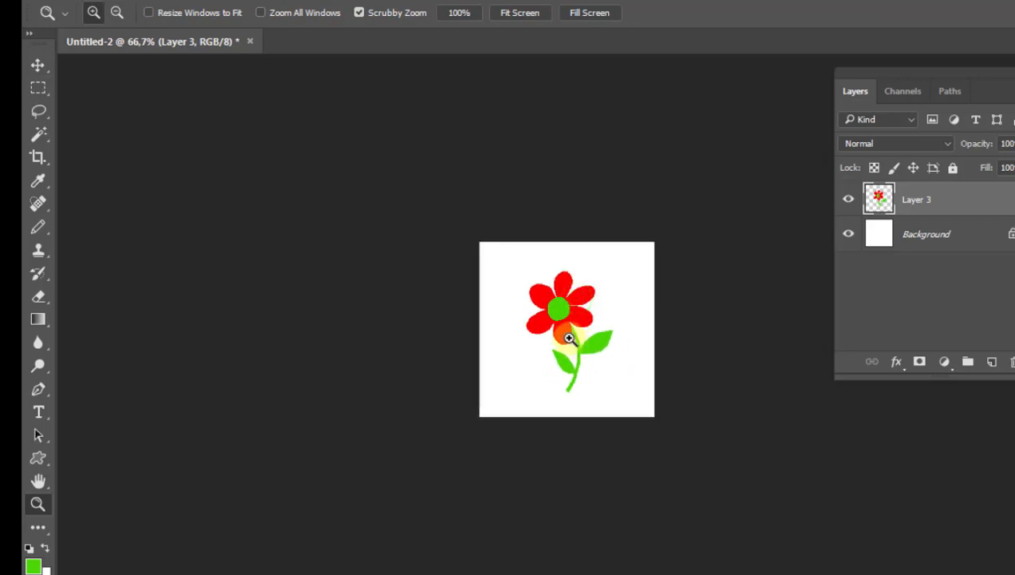
{"action": "left_click", "coordinate": [39, 64]}
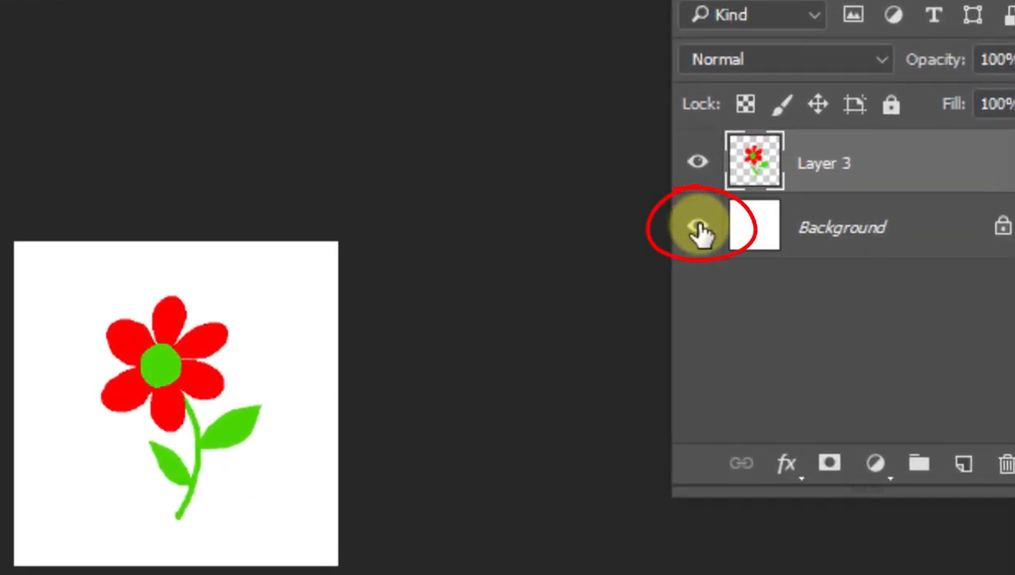
{"action": "left_click", "coordinate": [698, 228]}
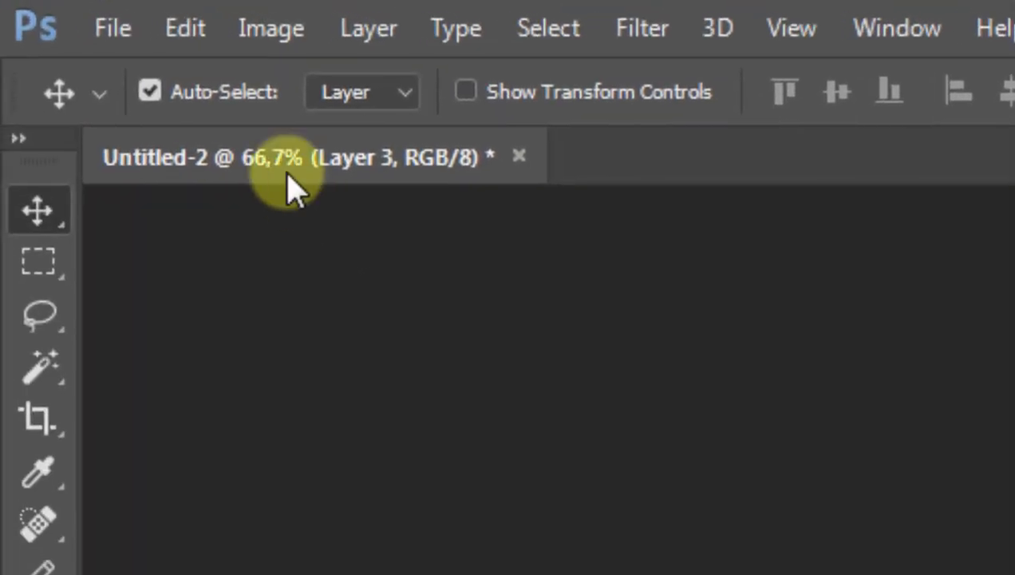
{"action": "left_click", "coordinate": [186, 29]}
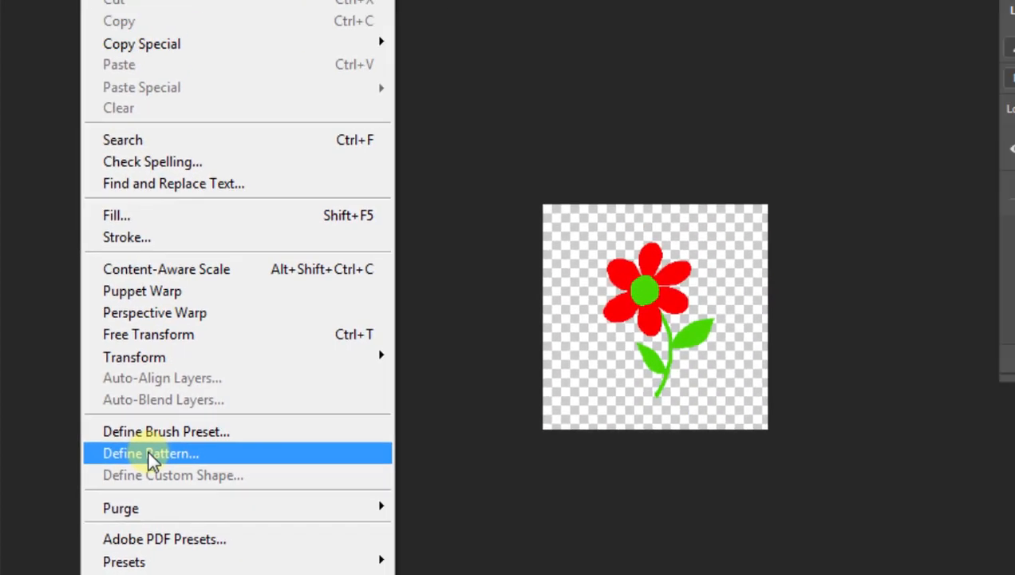
{"action": "left_click", "coordinate": [238, 384]}
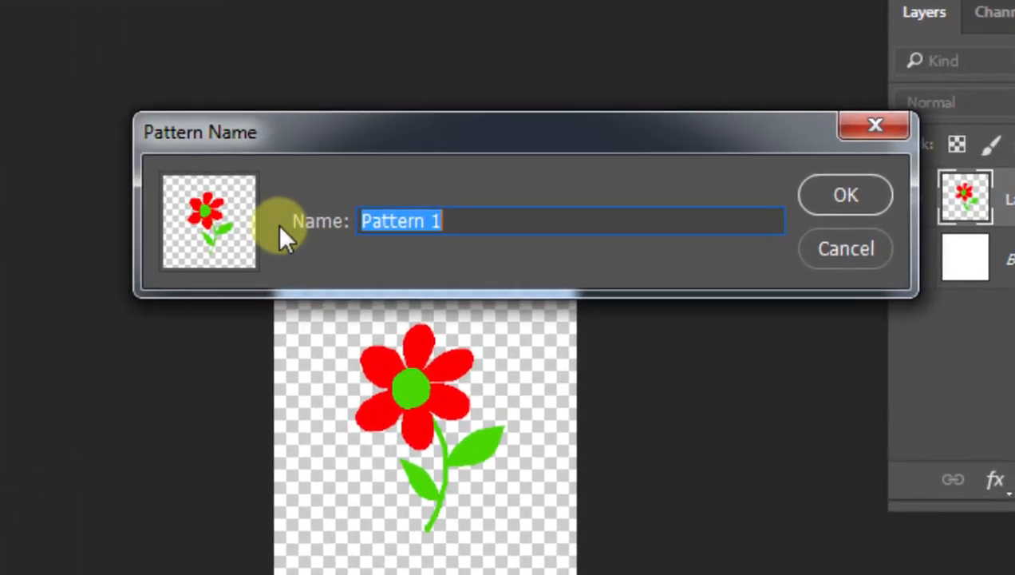
{"action": "left_click", "coordinate": [843, 193]}
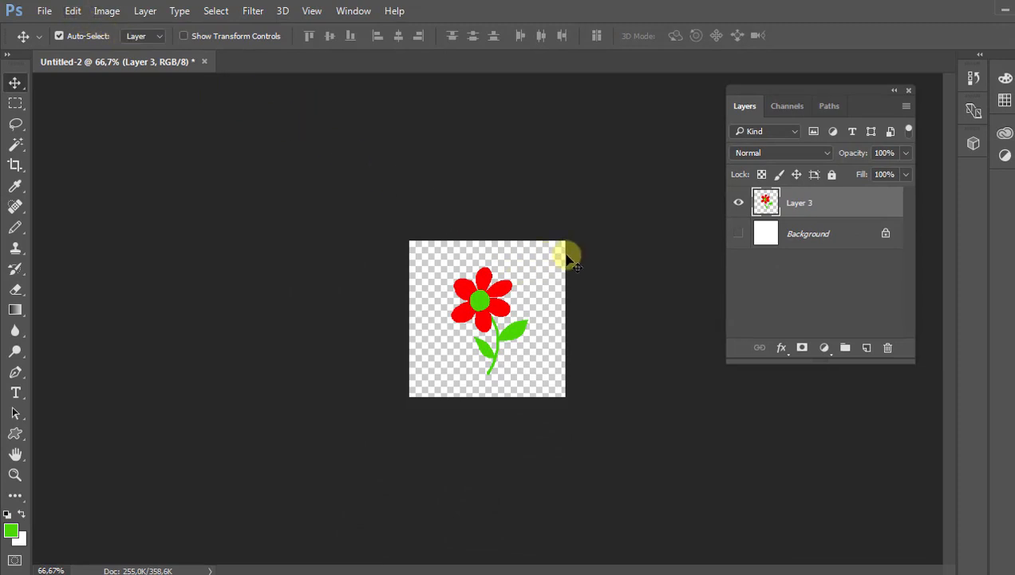
Step: Enlarge the canvas to 15 × 15 centimetres, keeping the flower anchored at the centre
{"action": "key", "text": "z"}
{"action": "left_click", "coordinate": [484, 276]}
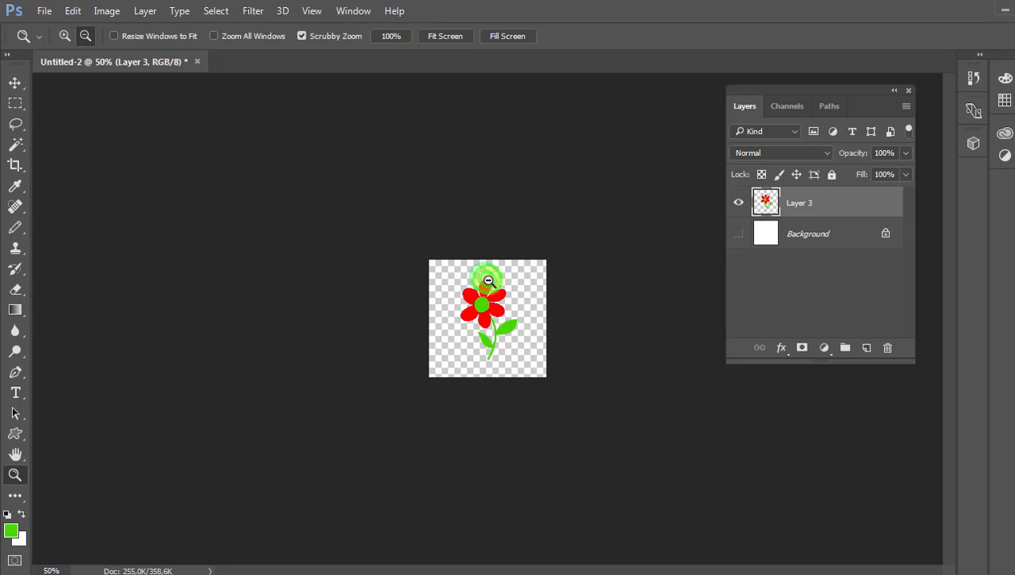
{"action": "left_click", "coordinate": [487, 282]}
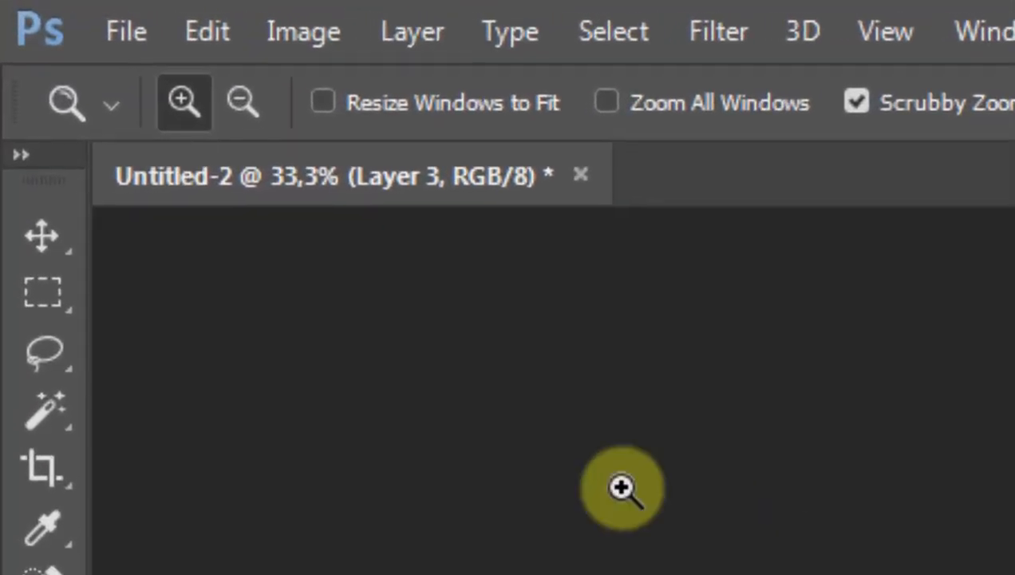
{"action": "left_click", "coordinate": [301, 36]}
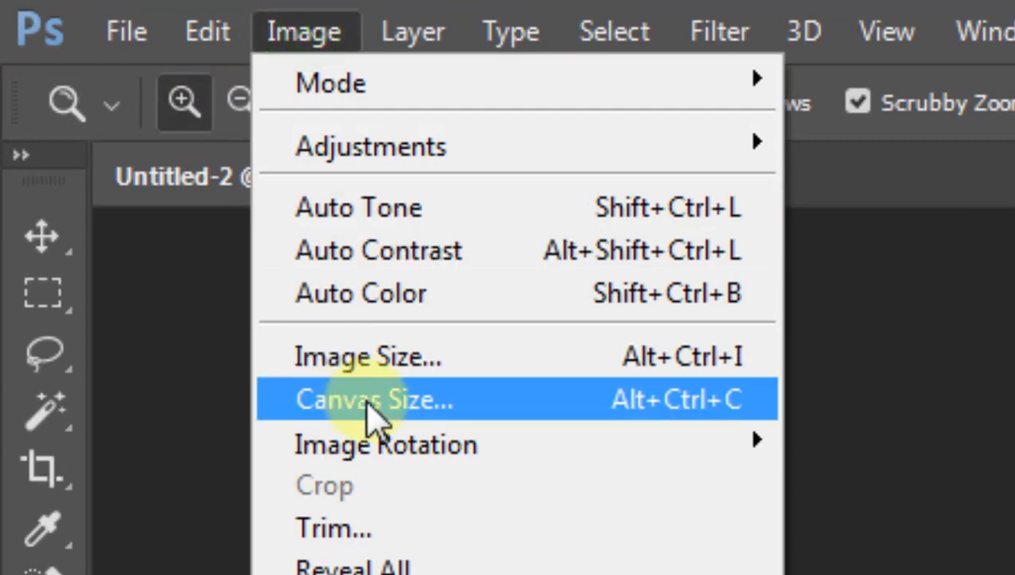
{"action": "left_click", "coordinate": [375, 412]}
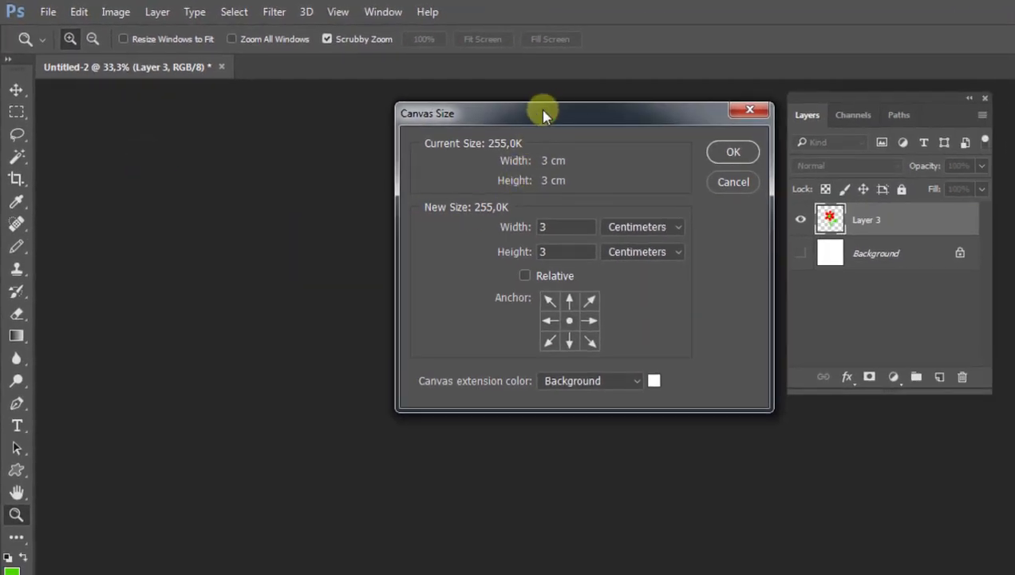
{"action": "left_click_drag", "start_coordinate": [543, 116], "coordinate": [845, 256]}
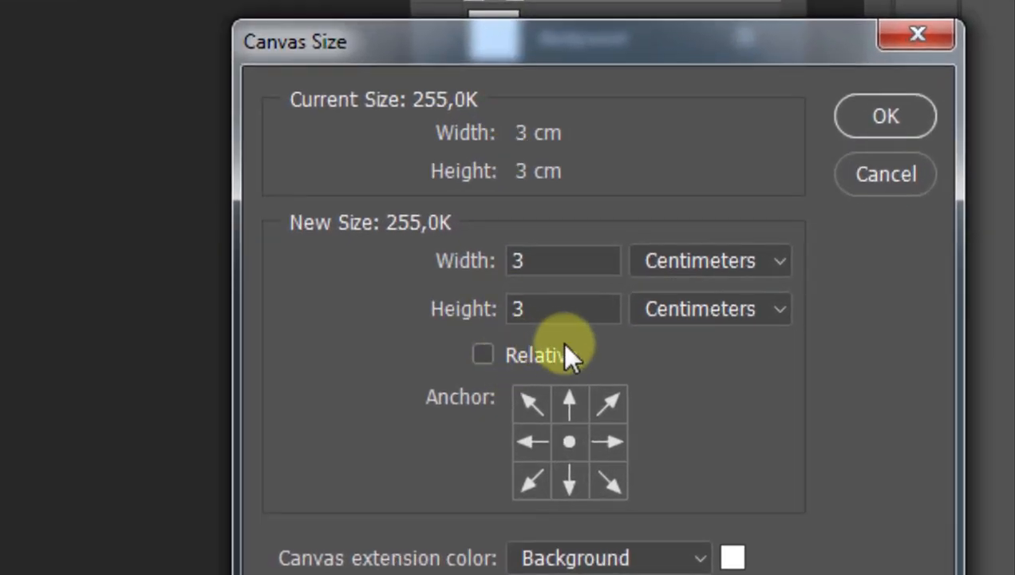
{"action": "left_click", "coordinate": [567, 441]}
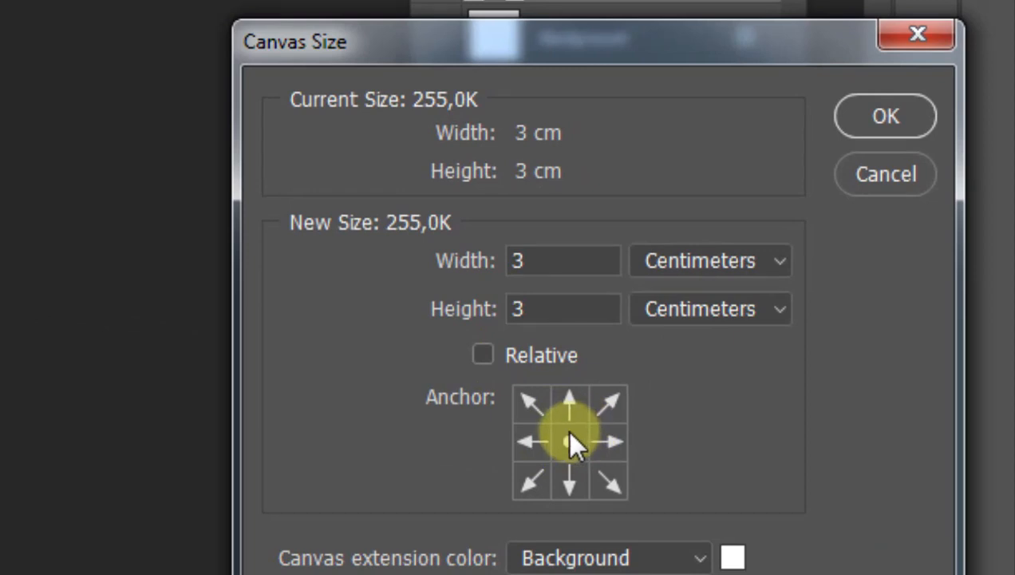
{"action": "left_click", "coordinate": [568, 441]}
{"action": "left_click", "coordinate": [544, 261]}
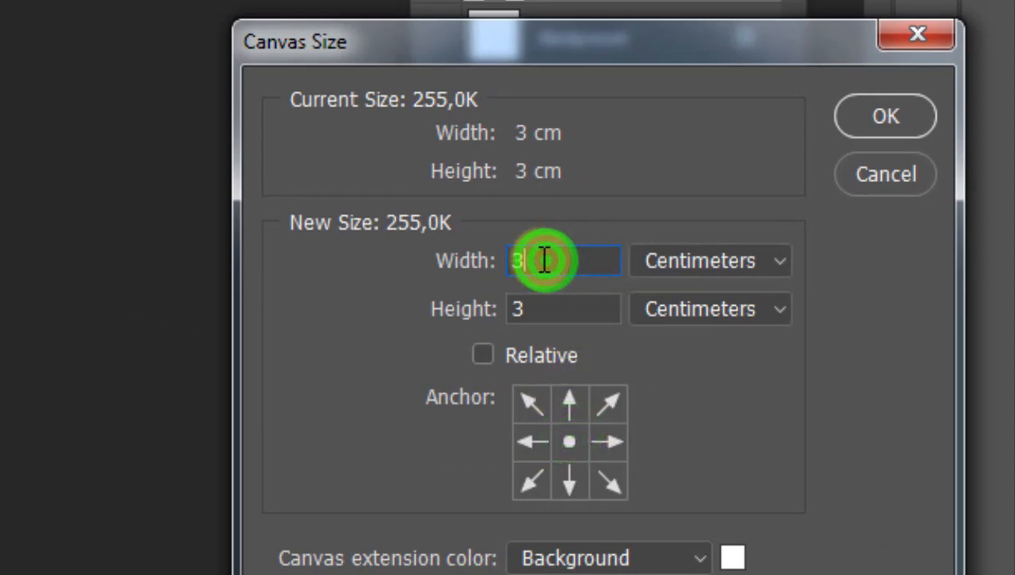
{"action": "double_click", "coordinate": [544, 260]}
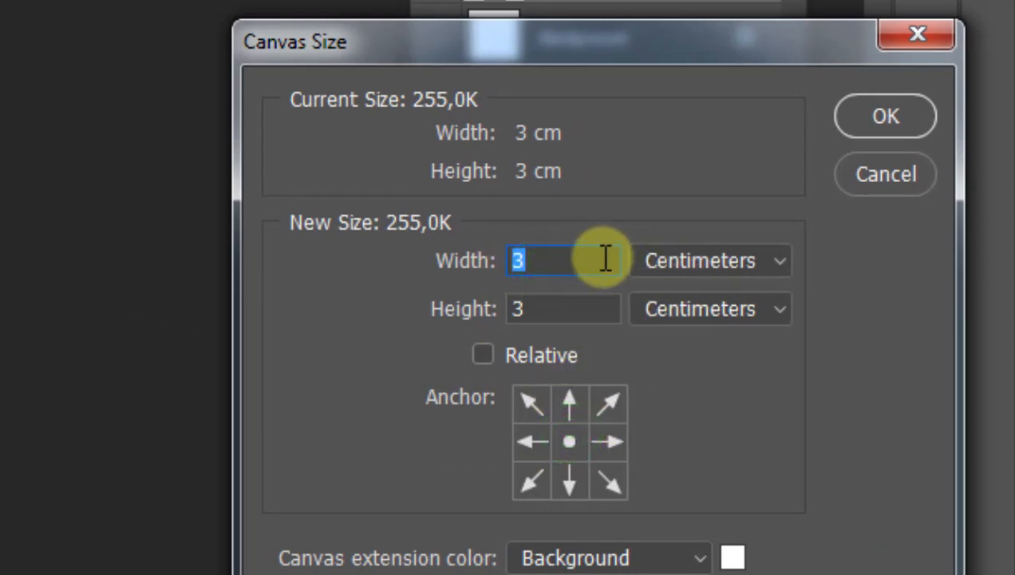
{"action": "type", "text": "15"}
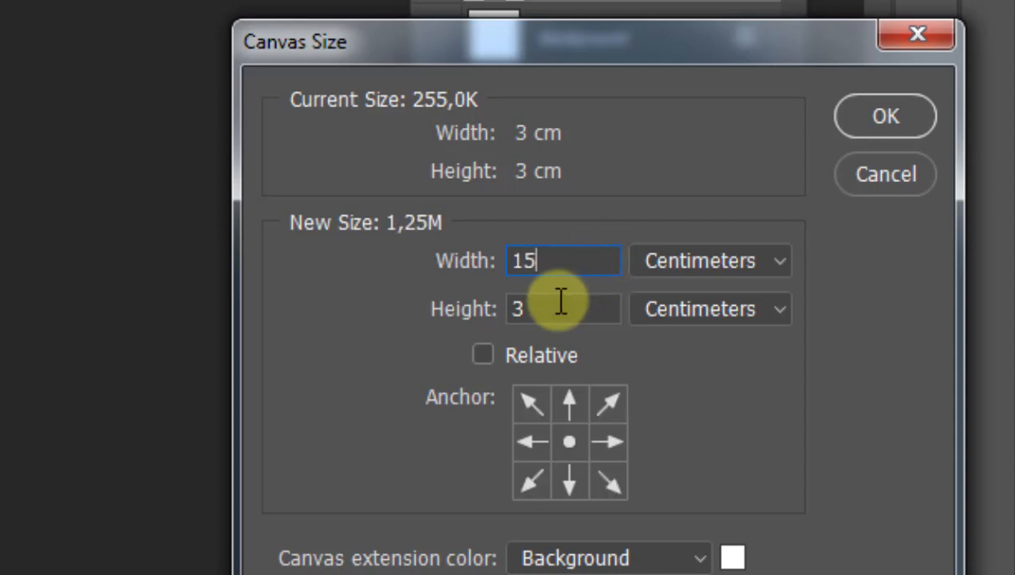
{"action": "double_click", "coordinate": [549, 300]}
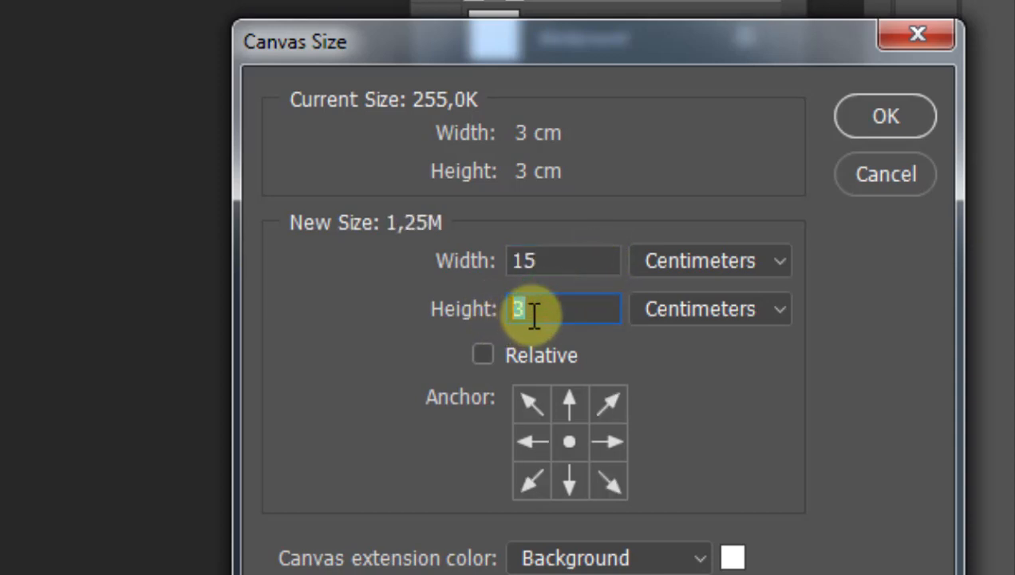
{"action": "type", "text": "15"}
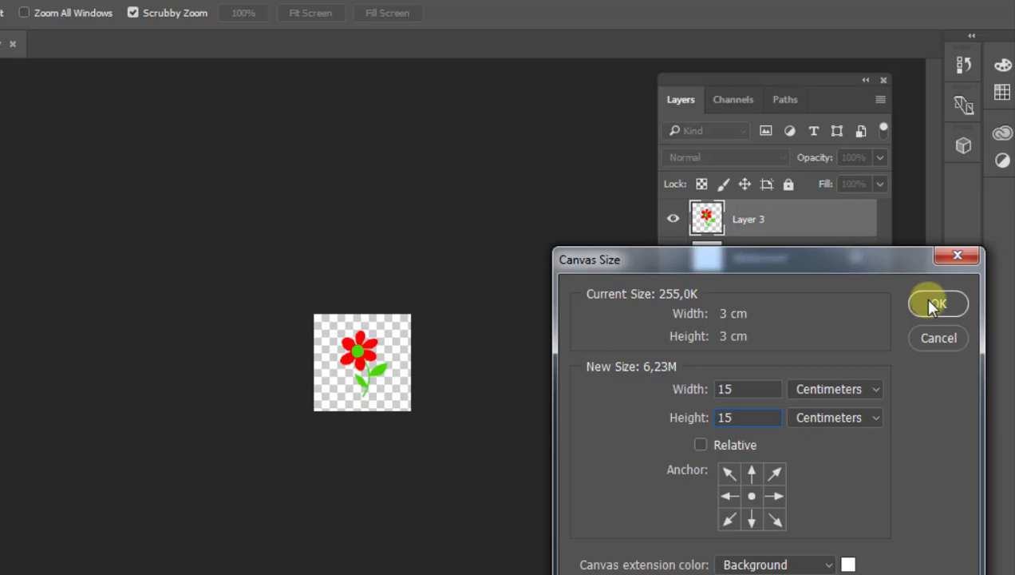
{"action": "left_click", "coordinate": [937, 304]}
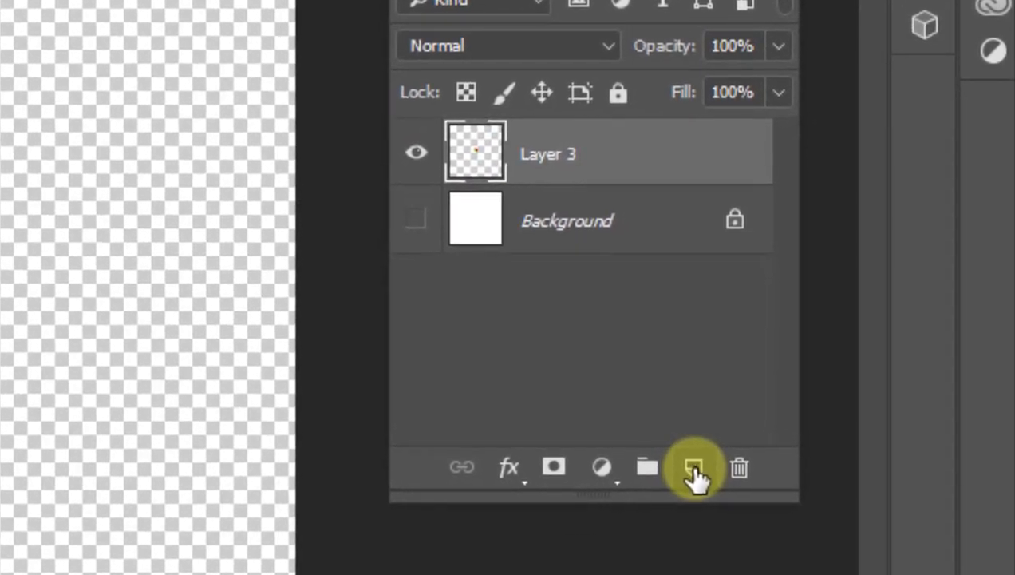
Step: Rename the flower layer, Layer 3, as Master
{"action": "double_click", "coordinate": [558, 157]}
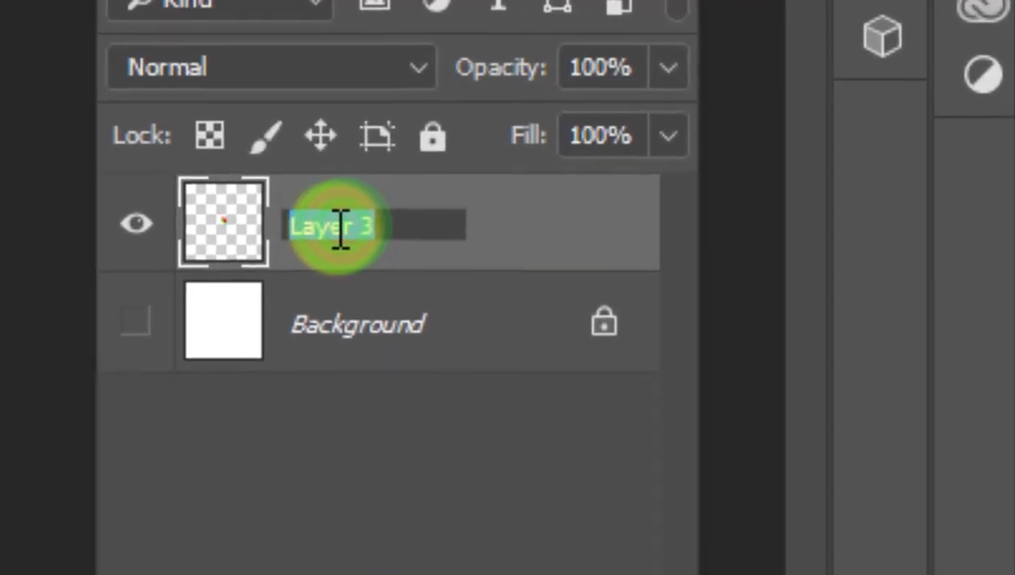
{"action": "type", "text": "Master"}
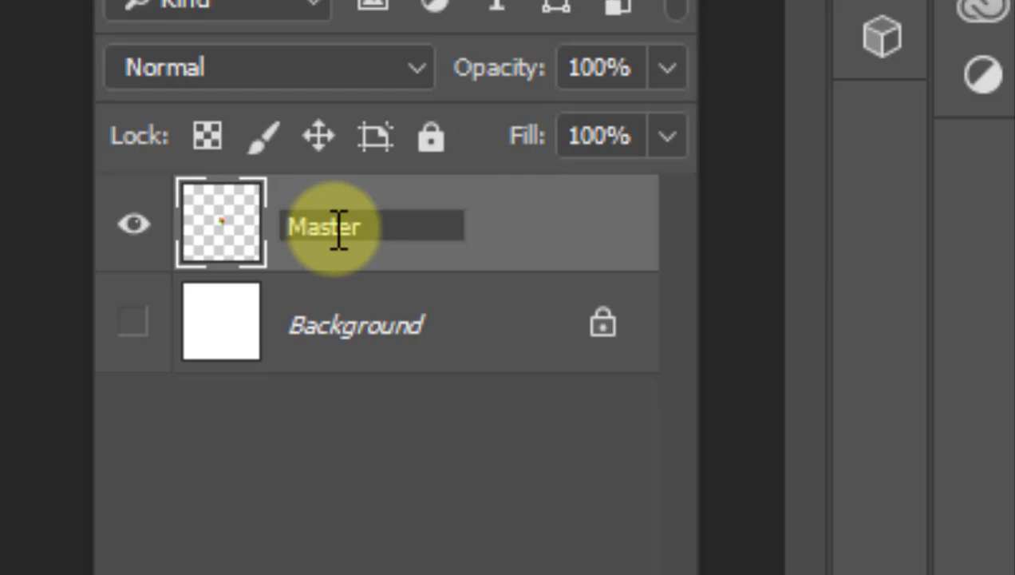
{"action": "left_click", "coordinate": [511, 217]}
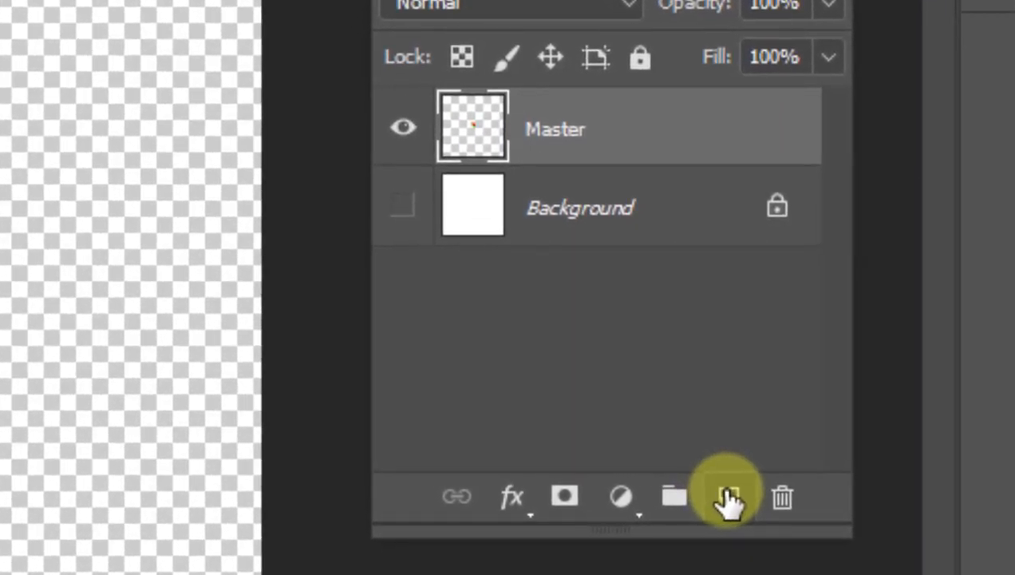
Step: Add an empty layer above Master, with the Background layer shown and the Master layer hidden
{"action": "left_click", "coordinate": [403, 206]}
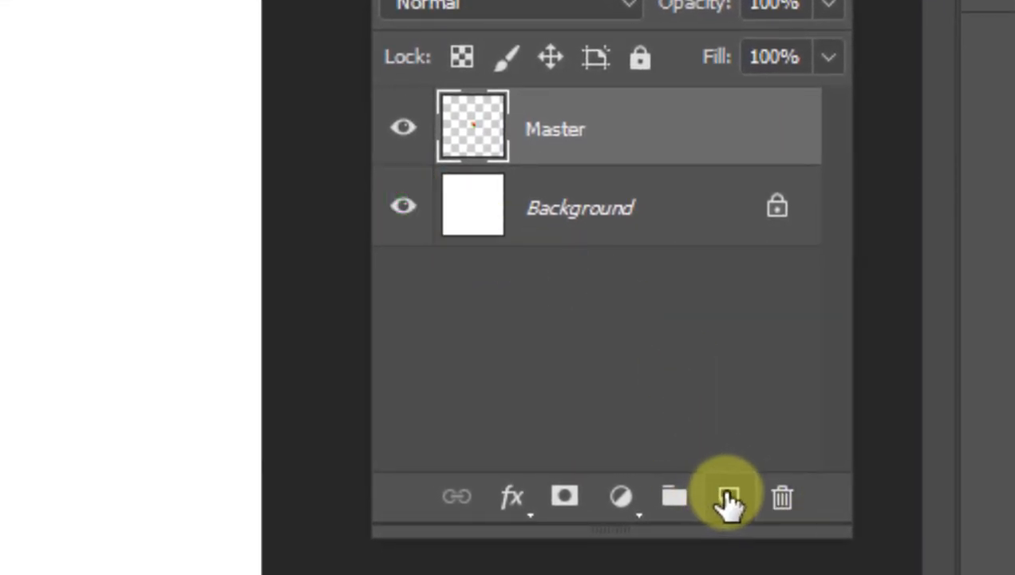
{"action": "left_click", "coordinate": [728, 499]}
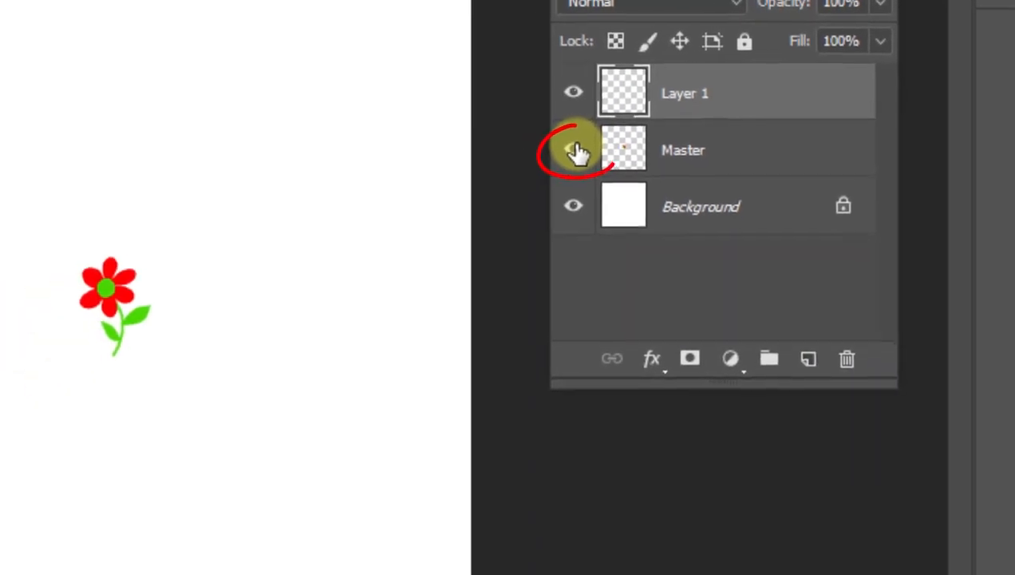
{"action": "left_click", "coordinate": [581, 148]}
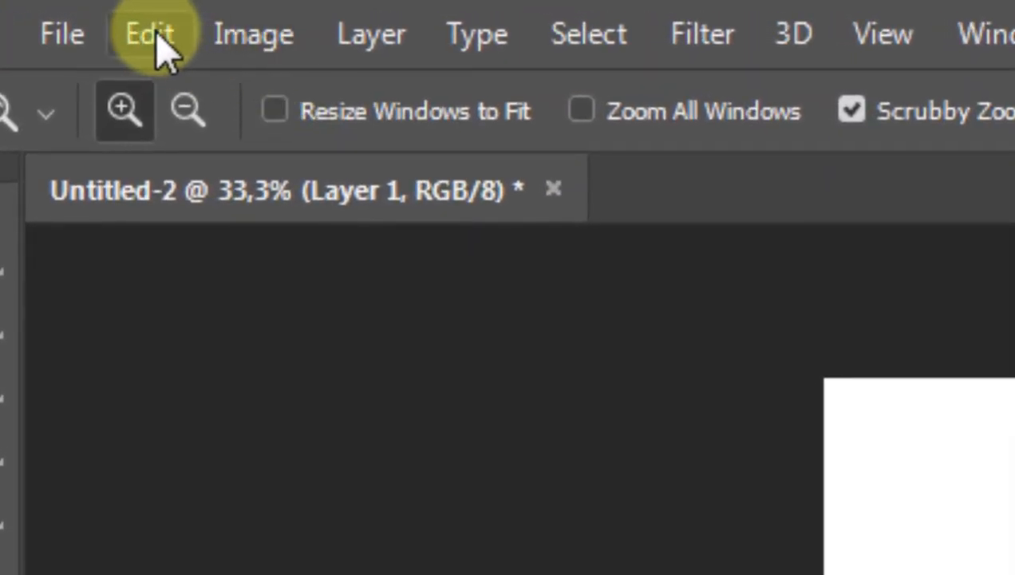
Step: Start a Fill on the new empty layer with Pattern as contents and the red flower as custom pattern
{"action": "left_click", "coordinate": [155, 37]}
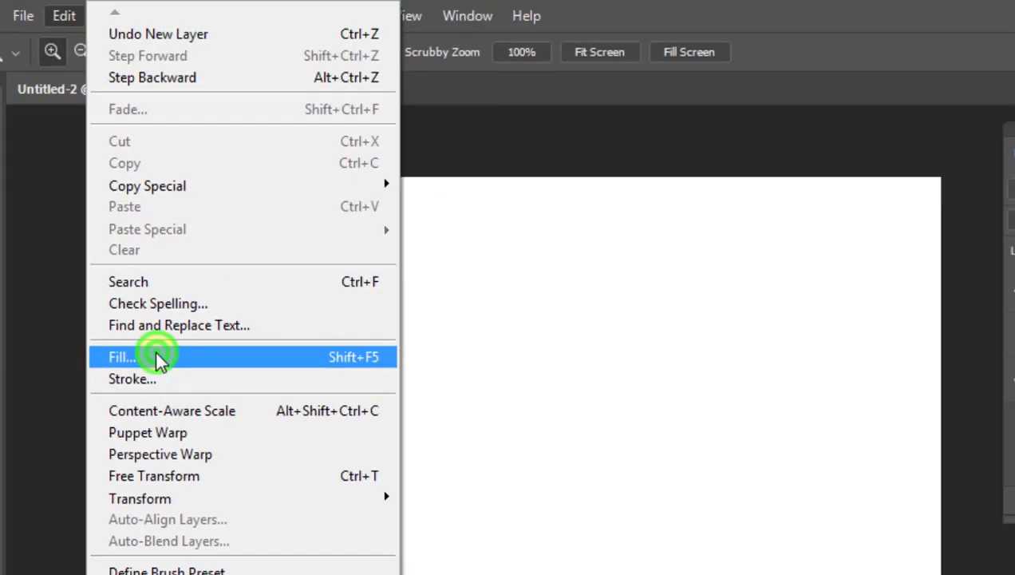
{"action": "left_click", "coordinate": [214, 461]}
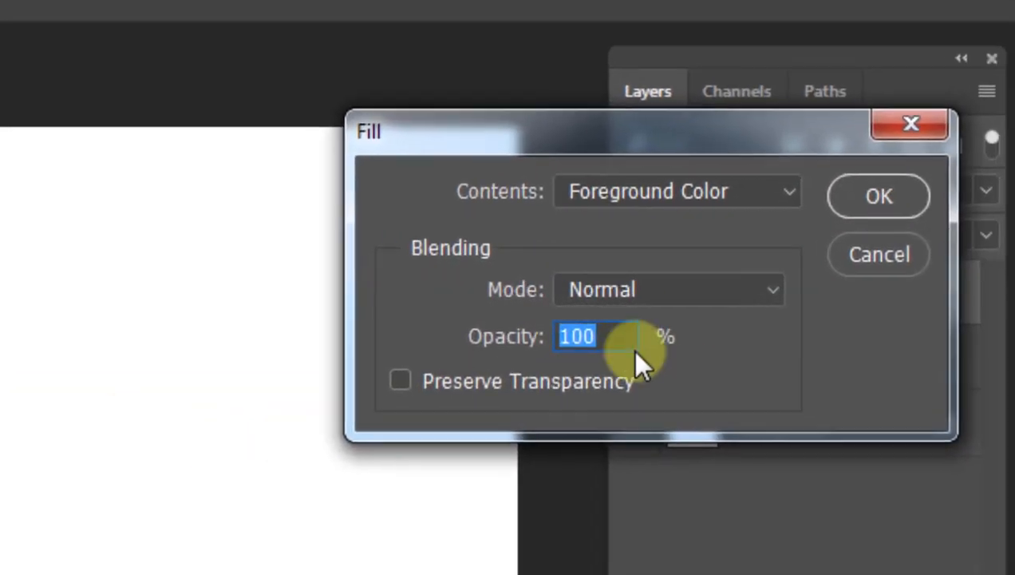
{"action": "left_click", "coordinate": [772, 189]}
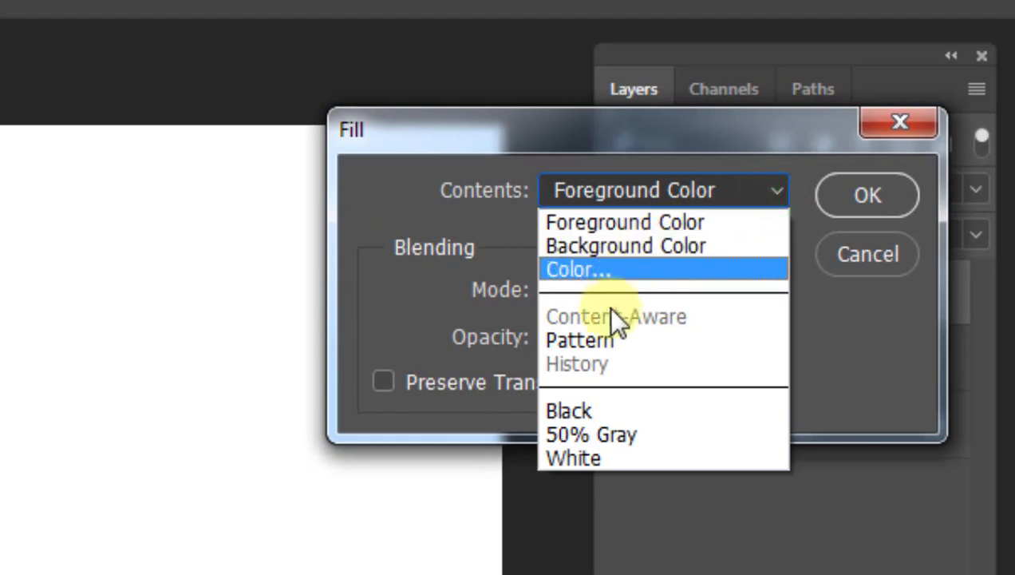
{"action": "left_click", "coordinate": [601, 338]}
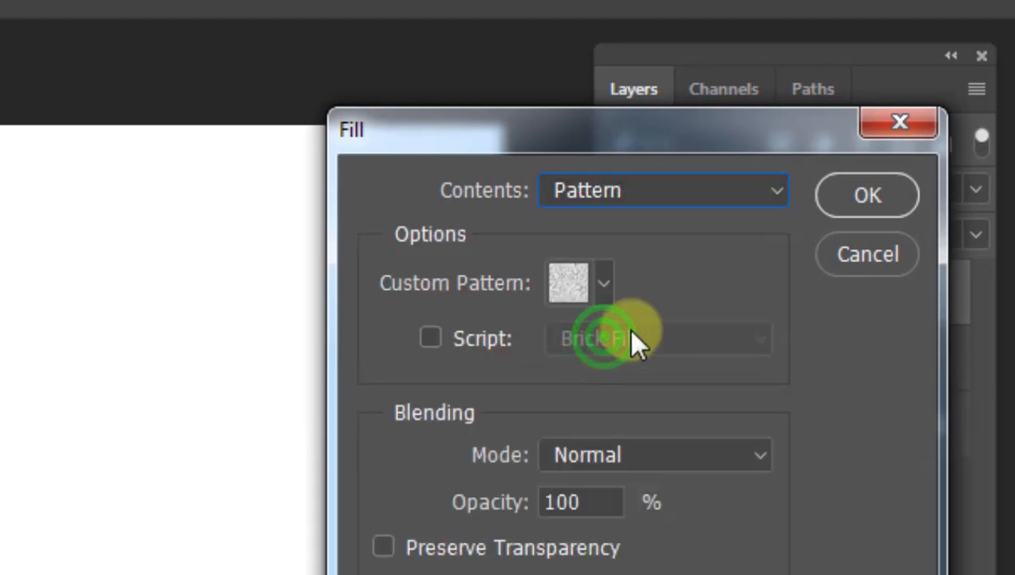
{"action": "left_click", "coordinate": [604, 284]}
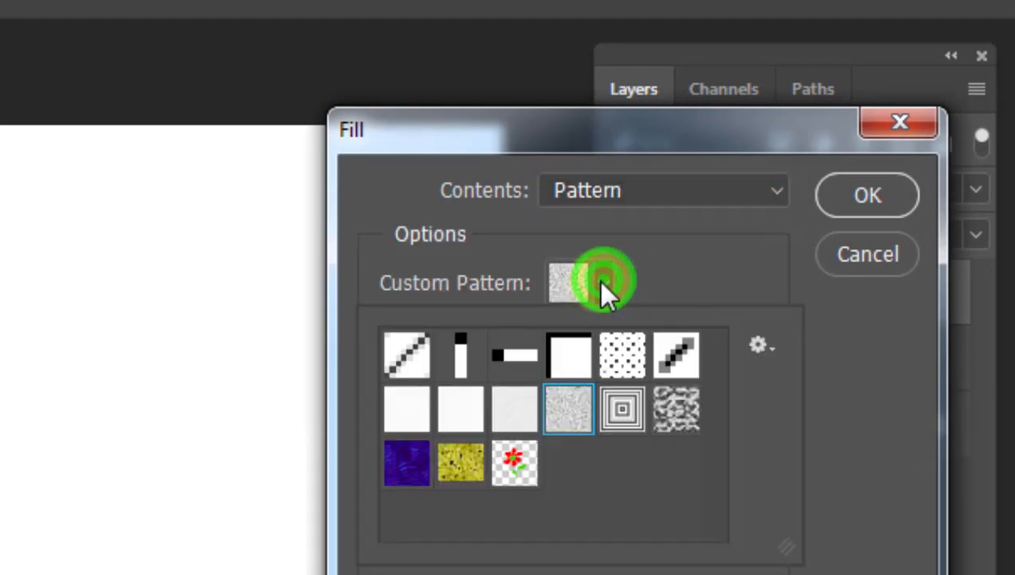
{"action": "left_click", "coordinate": [515, 465]}
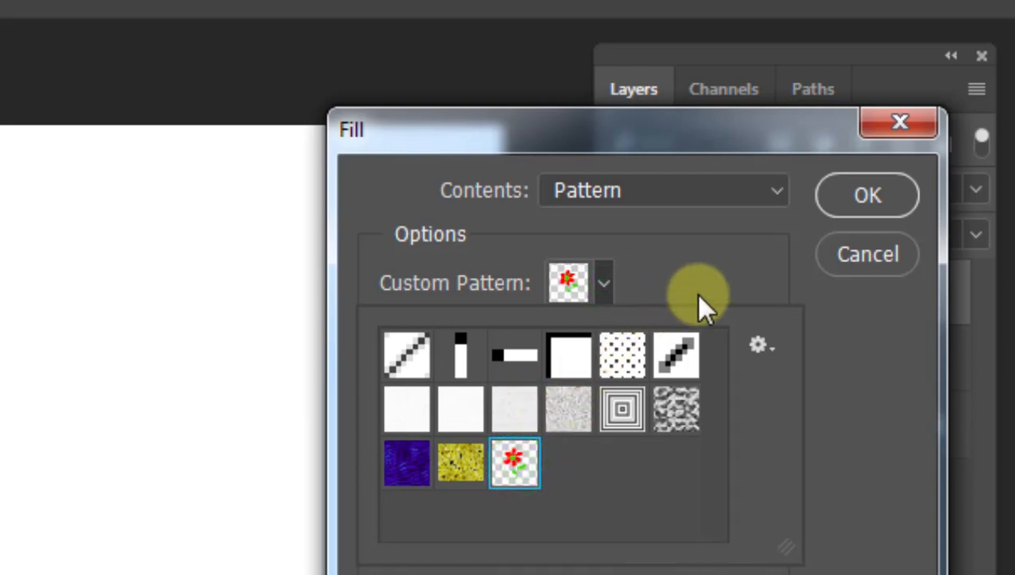
{"action": "left_click", "coordinate": [705, 272]}
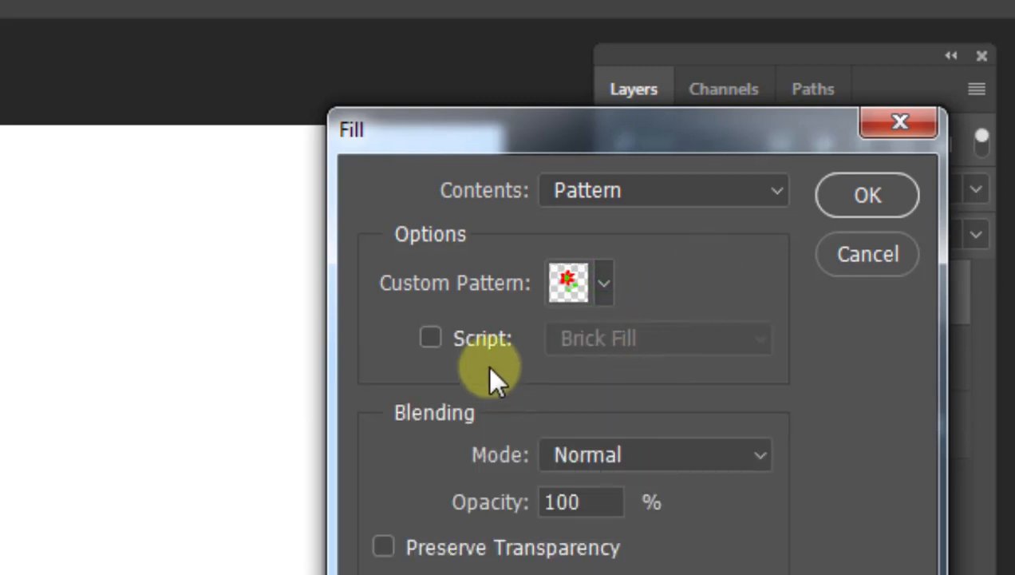
Step: Enable the scripted pattern with Random Fill as the script and proceed to its settings
{"action": "left_click", "coordinate": [431, 336]}
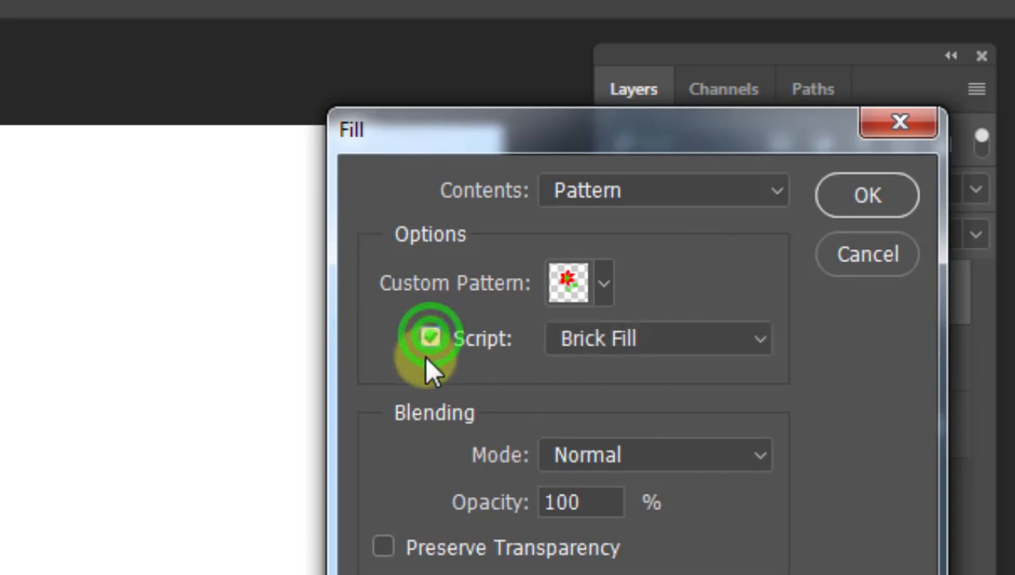
{"action": "left_click", "coordinate": [757, 340]}
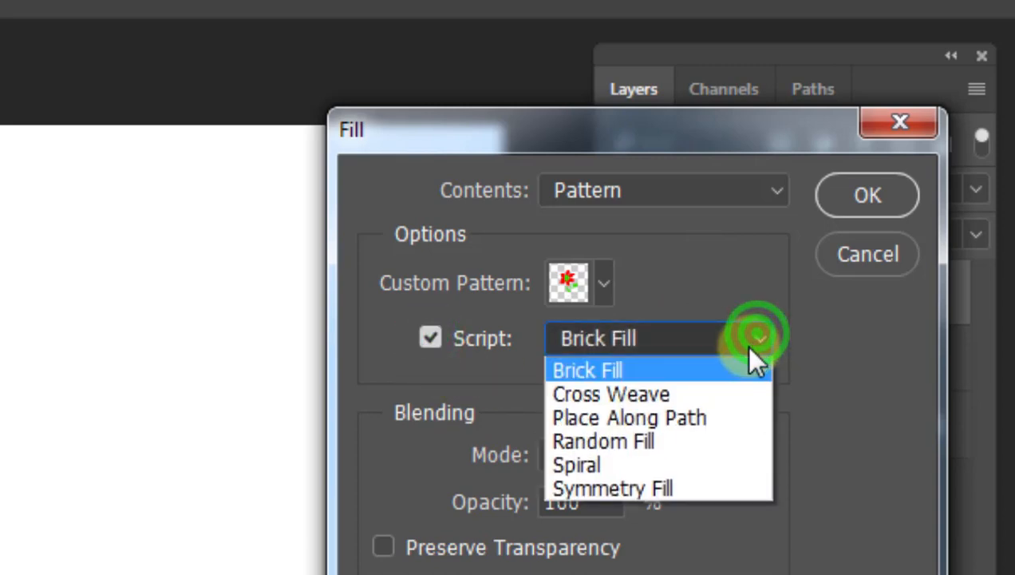
{"action": "left_click", "coordinate": [625, 440]}
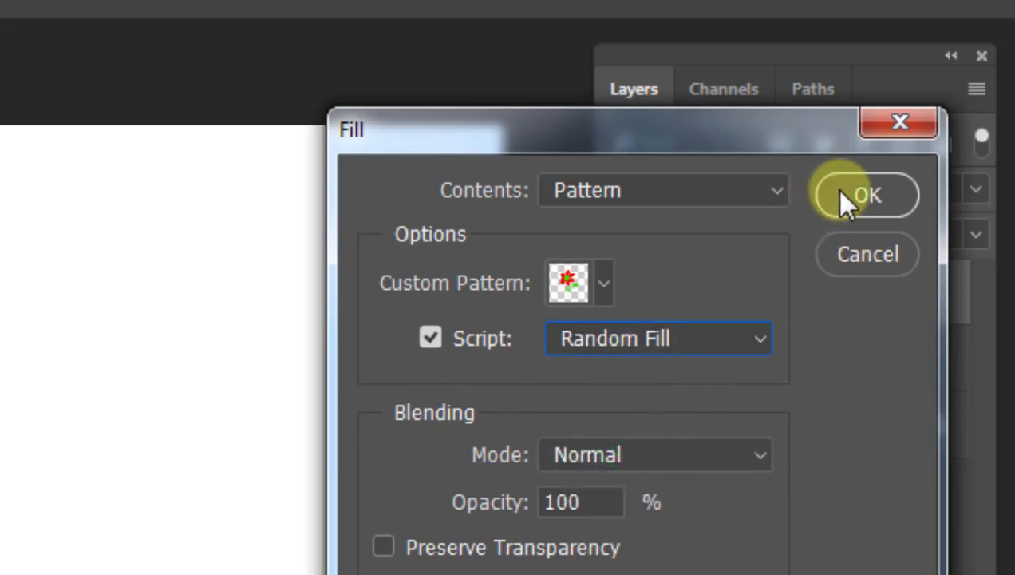
{"action": "left_click", "coordinate": [847, 196]}
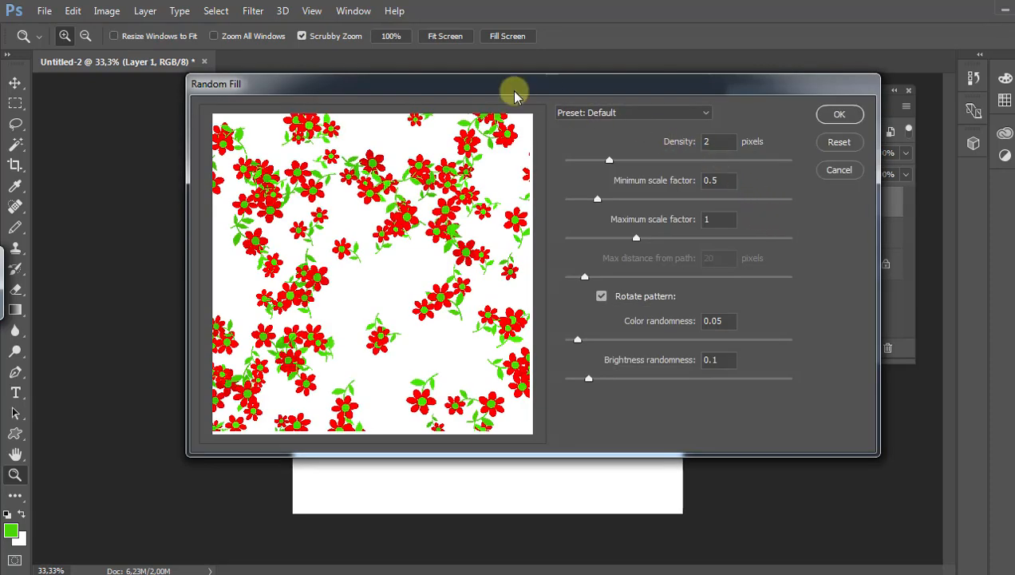
Step: Apply the Random Fill with density 3.9 pixels, minimum scale factor 0.3 and color randomness 0.44
{"action": "left_click_drag", "start_coordinate": [527, 87], "coordinate": [630, 81]}
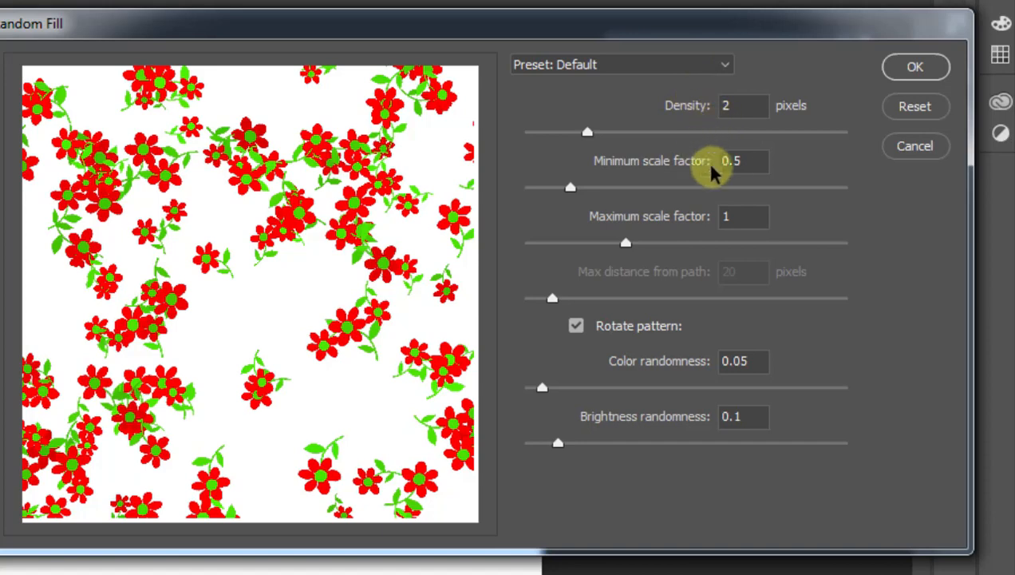
{"action": "left_click_drag", "start_coordinate": [588, 132], "coordinate": [643, 156]}
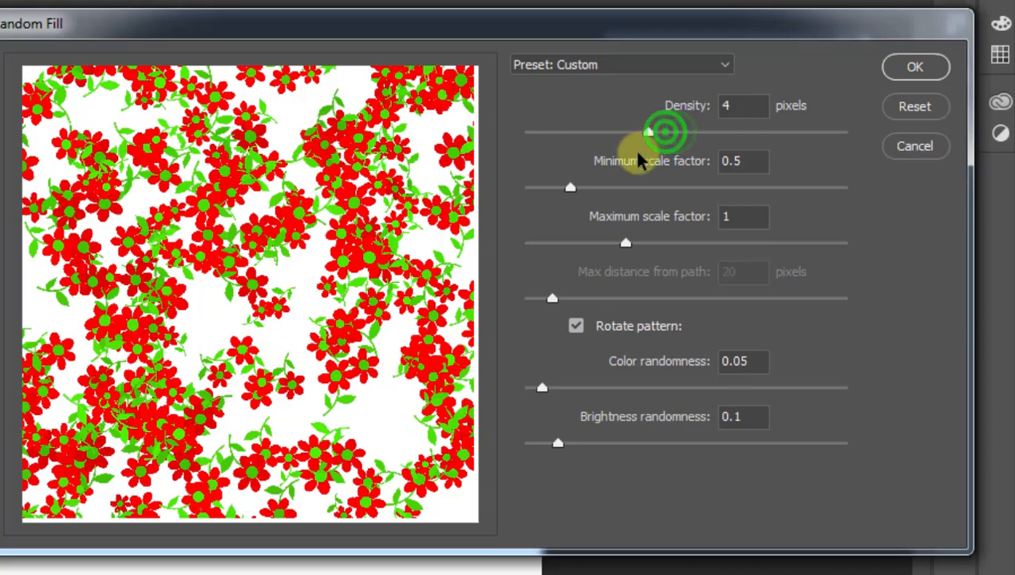
{"action": "left_click_drag", "start_coordinate": [565, 190], "coordinate": [549, 190]}
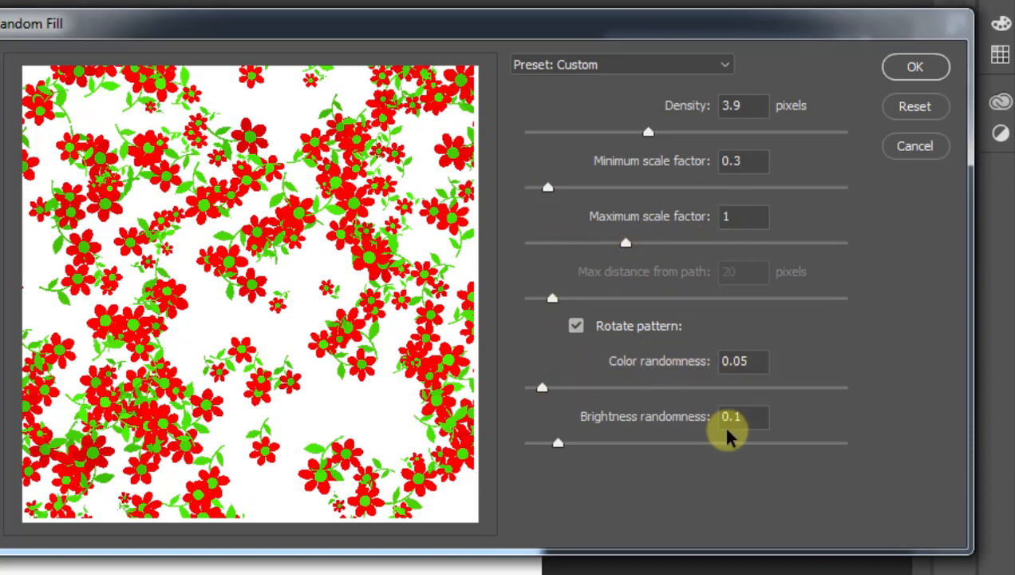
{"action": "left_click", "coordinate": [544, 389]}
{"action": "left_click_drag", "start_coordinate": [544, 391], "coordinate": [673, 389]}
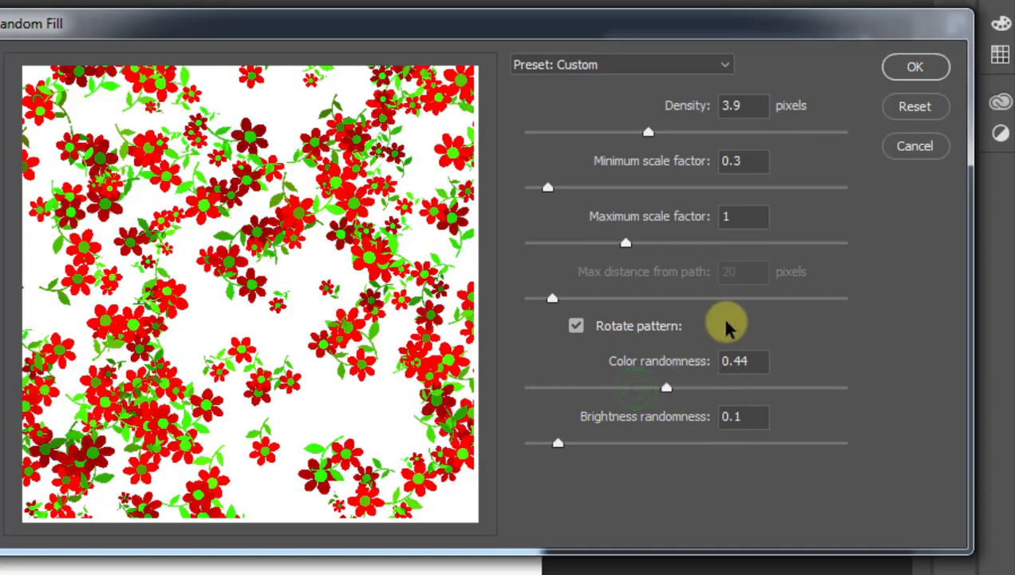
{"action": "left_click", "coordinate": [915, 66]}
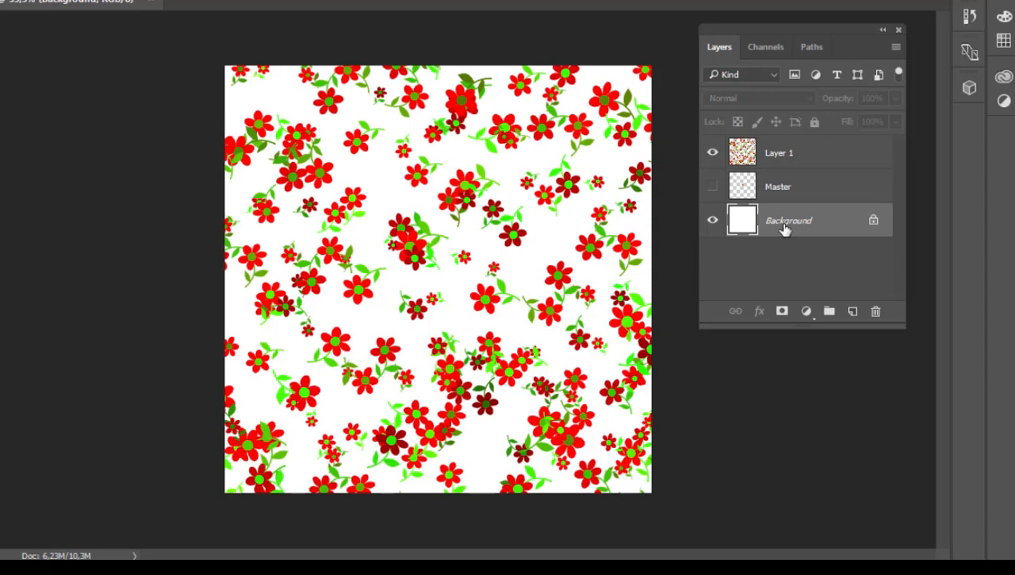
Step: Fill the Background layer with black behind the scattered flowers
{"action": "key", "text": "alt+BackSpace"}
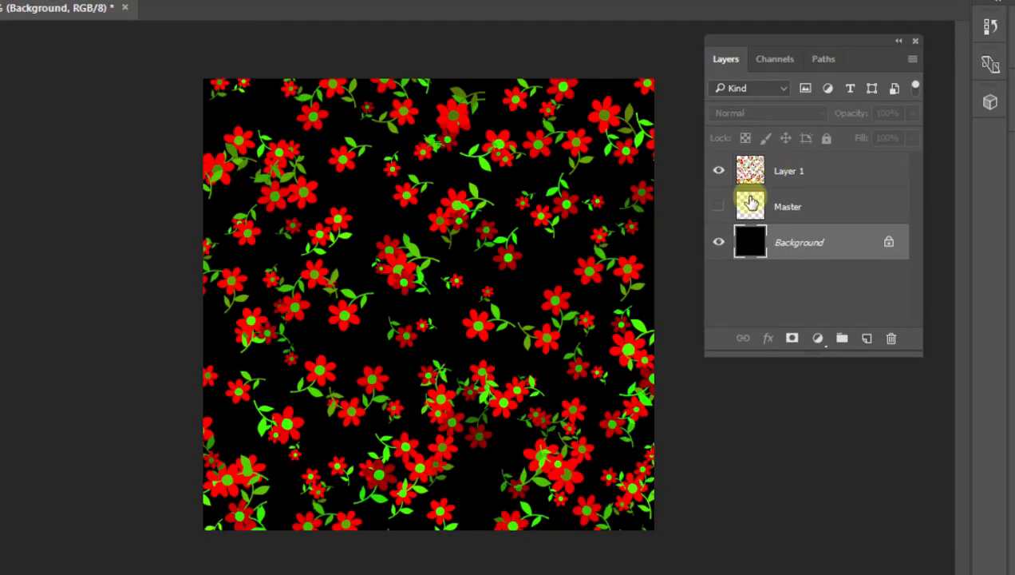
Step: Select one of the darker red petal shades across Layer 1 with the Magic Wand
{"action": "left_click", "coordinate": [830, 164]}
{"action": "key", "text": "w"}
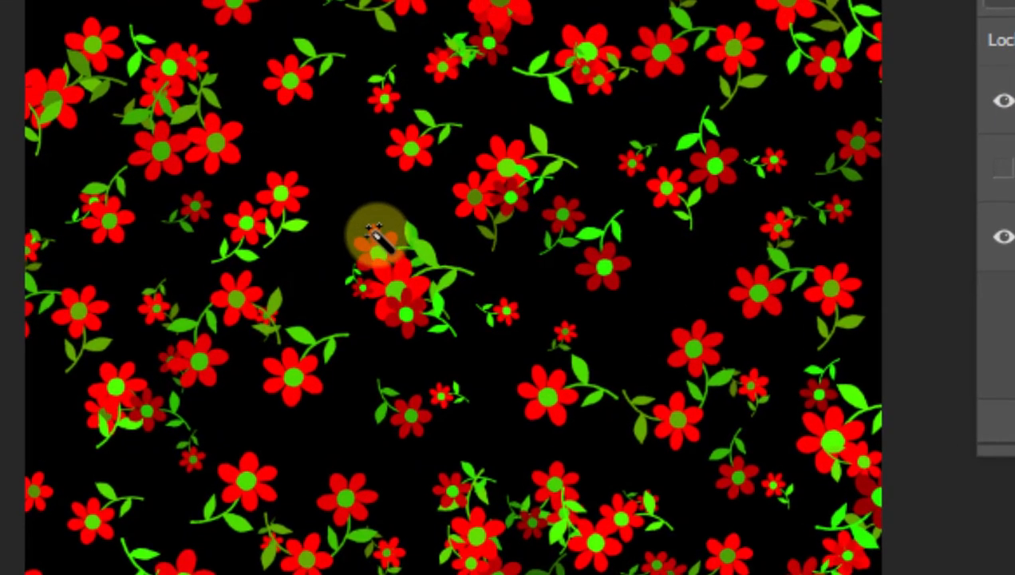
{"action": "left_click", "coordinate": [390, 246]}
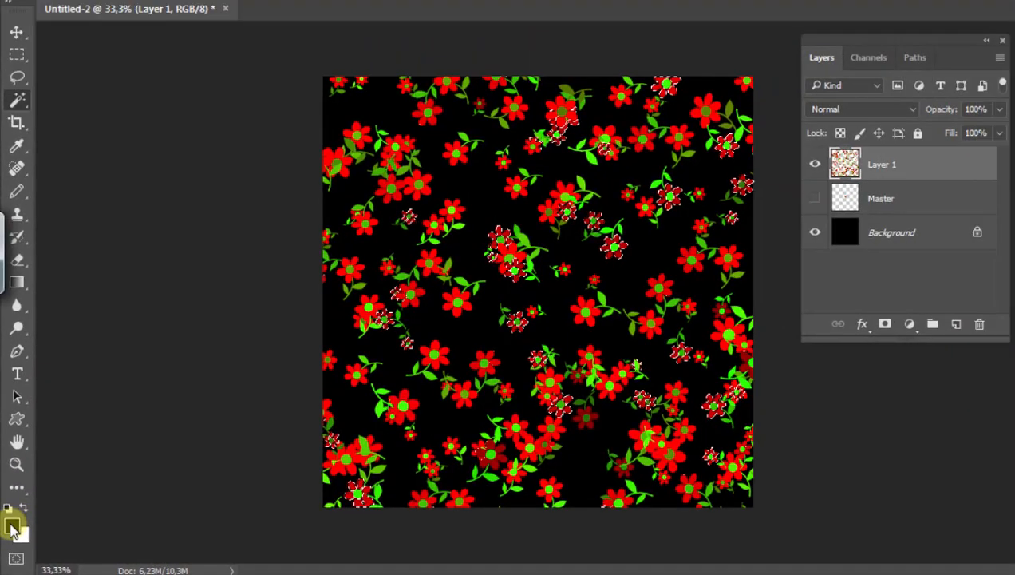
Step: Set the foreground color to bright yellow (fbfe1c), fill the selected petals with it, and deselect
{"action": "left_click", "coordinate": [12, 528]}
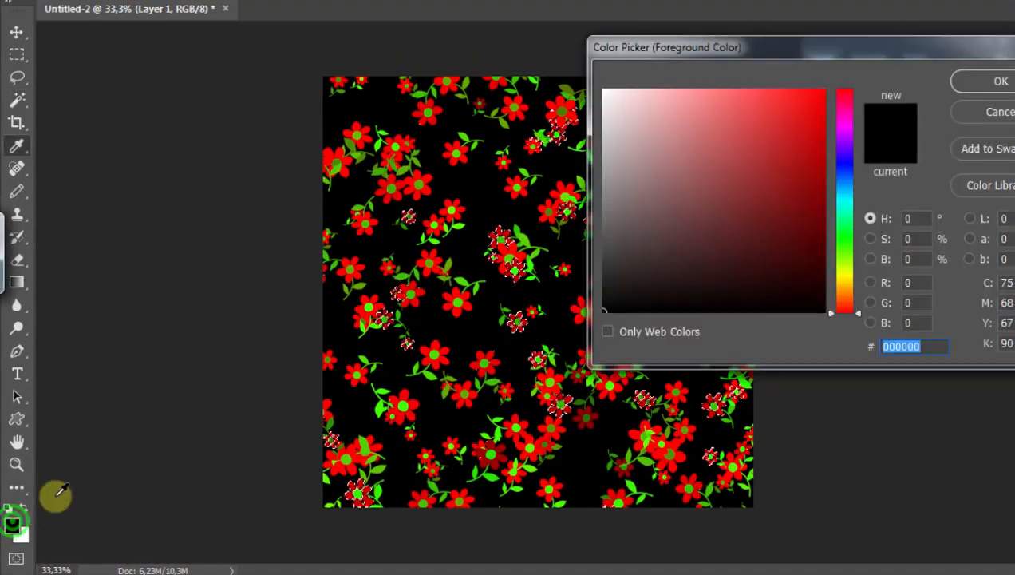
{"action": "left_click", "coordinate": [846, 198]}
{"action": "left_click_drag", "start_coordinate": [849, 229], "coordinate": [846, 281]}
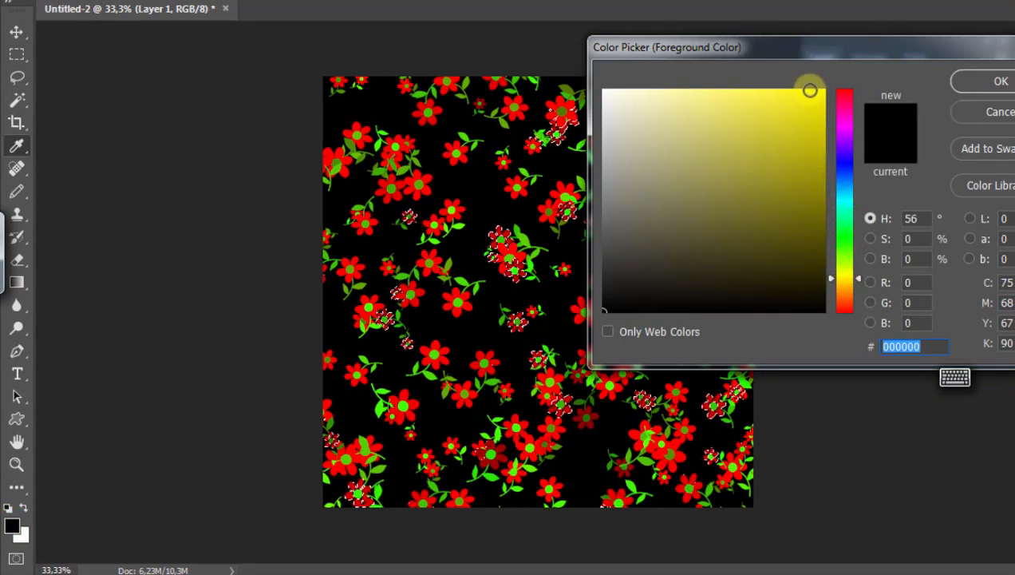
{"action": "left_click", "coordinate": [817, 90]}
{"action": "left_click", "coordinate": [807, 91]}
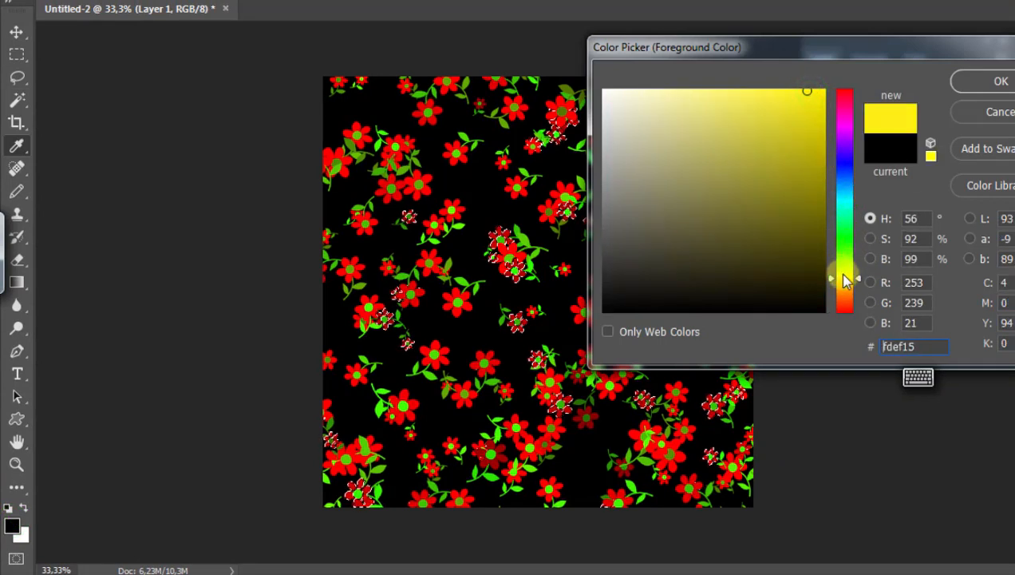
{"action": "left_click", "coordinate": [796, 90]}
{"action": "left_click", "coordinate": [978, 81]}
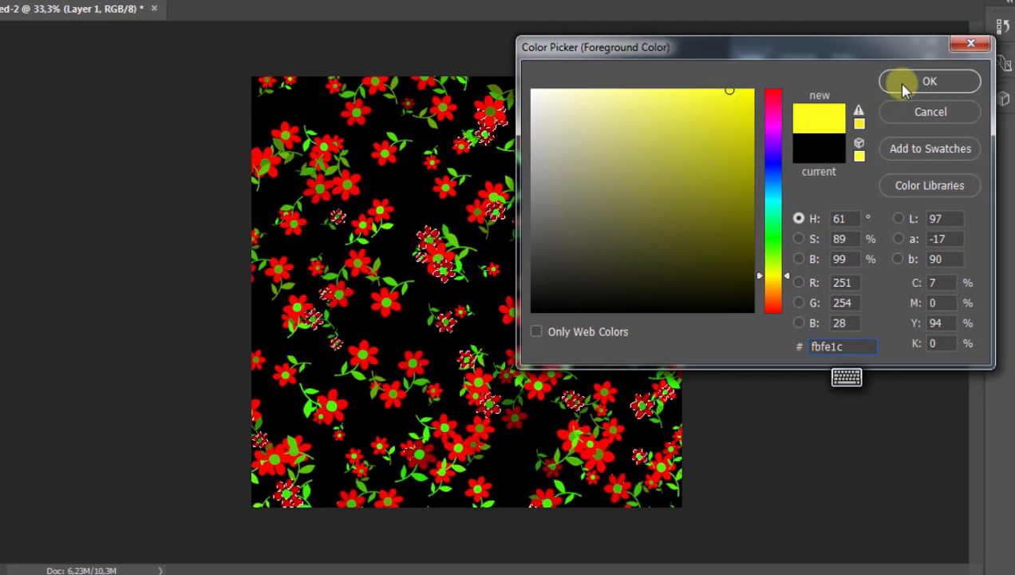
{"action": "key", "text": "alt+BackSpace"}
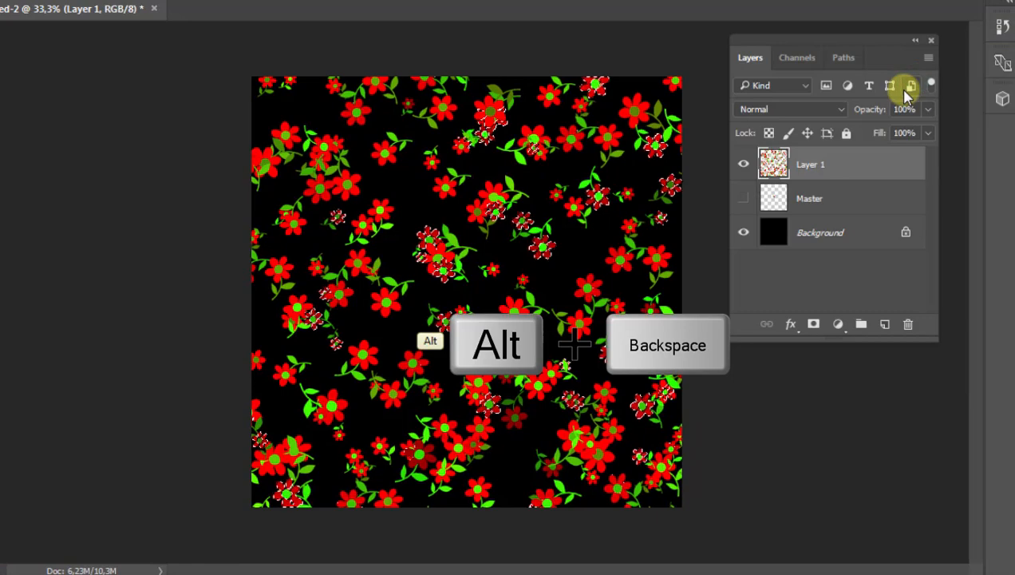
{"action": "key", "text": "ctrl+d"}
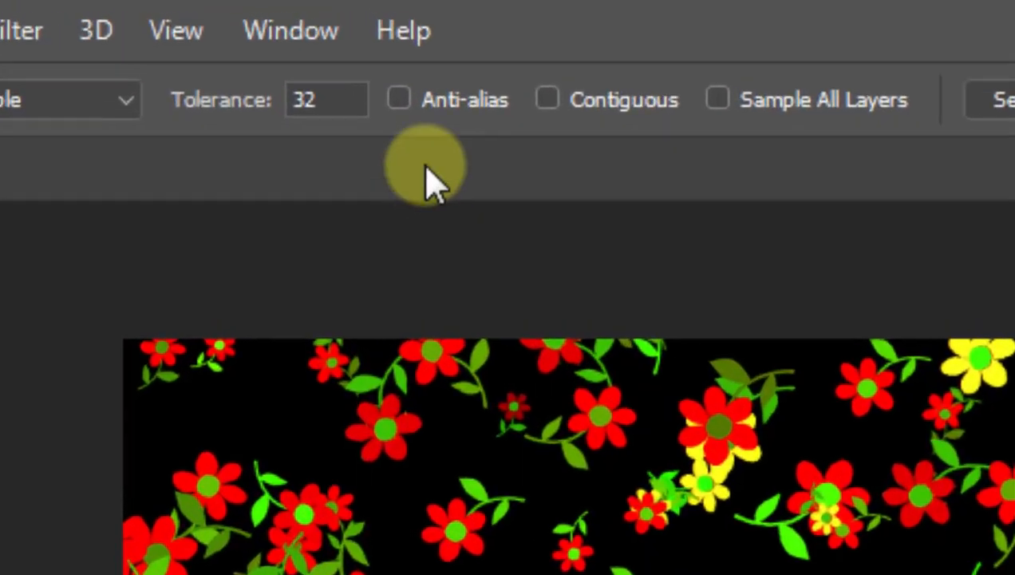
Step: Set the Magic Wand tolerance to 20 and select another red petal shade among the scattered flowers
{"action": "left_click", "coordinate": [332, 95]}
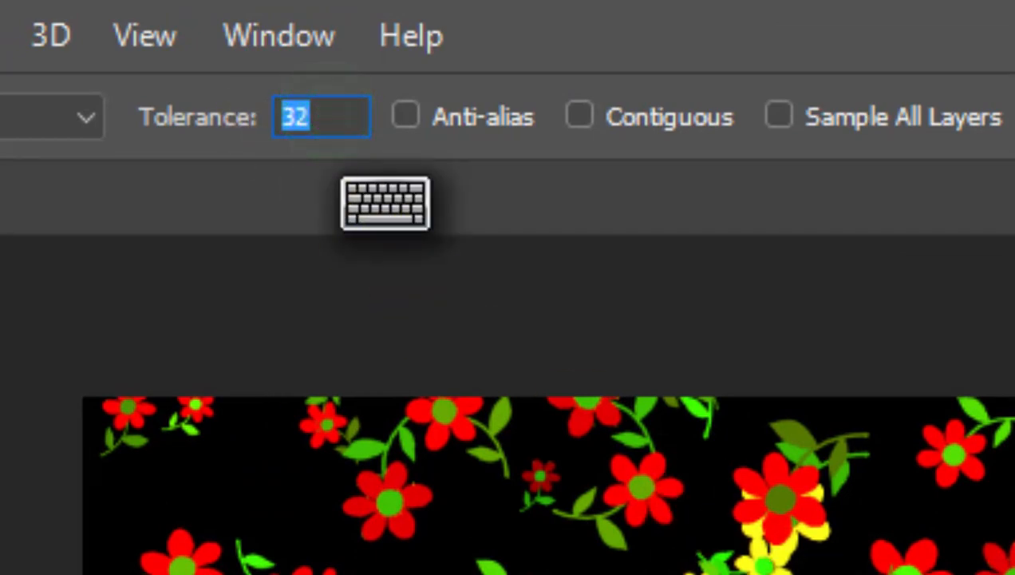
{"action": "type", "text": "2"}
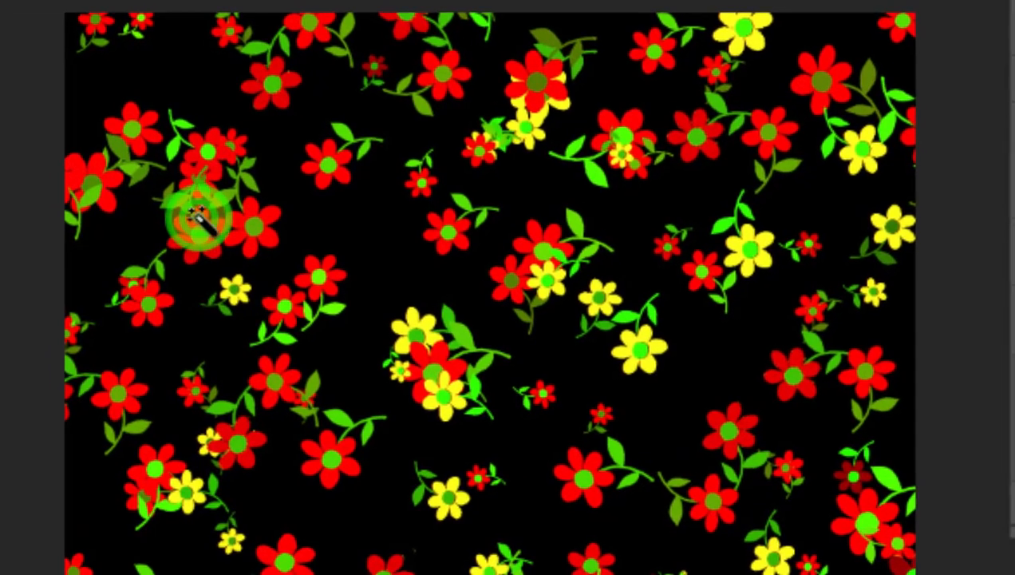
{"action": "left_click", "coordinate": [195, 213]}
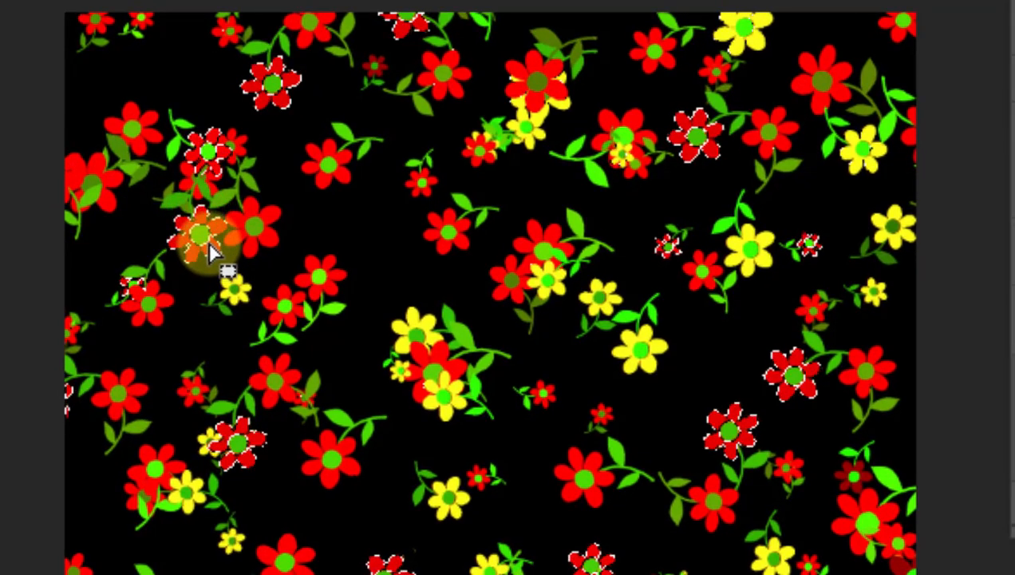
Step: Fill the selected petals with the white background color and deselect
{"action": "key", "text": "ctrl"}
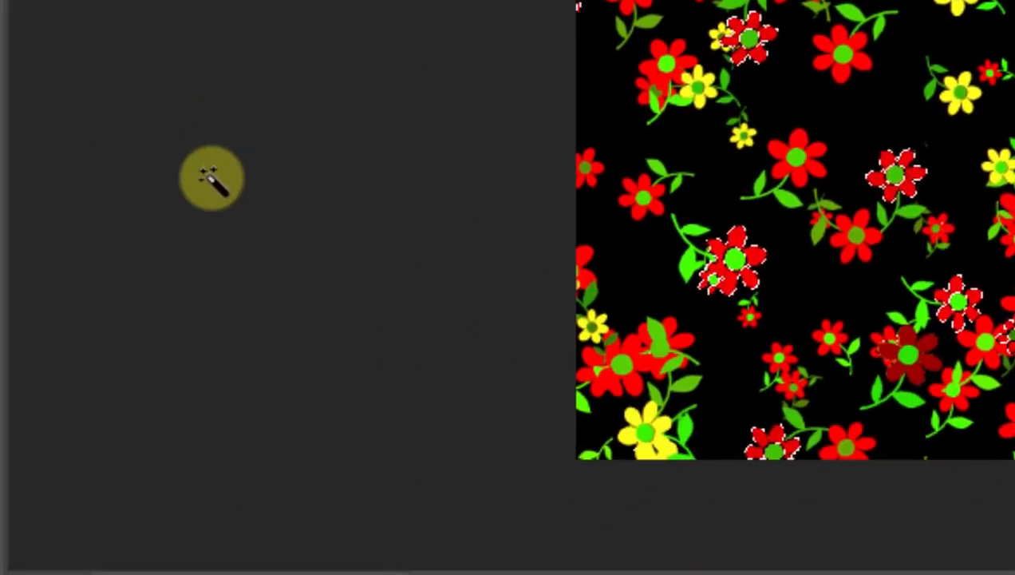
{"action": "left_click", "coordinate": [50, 463]}
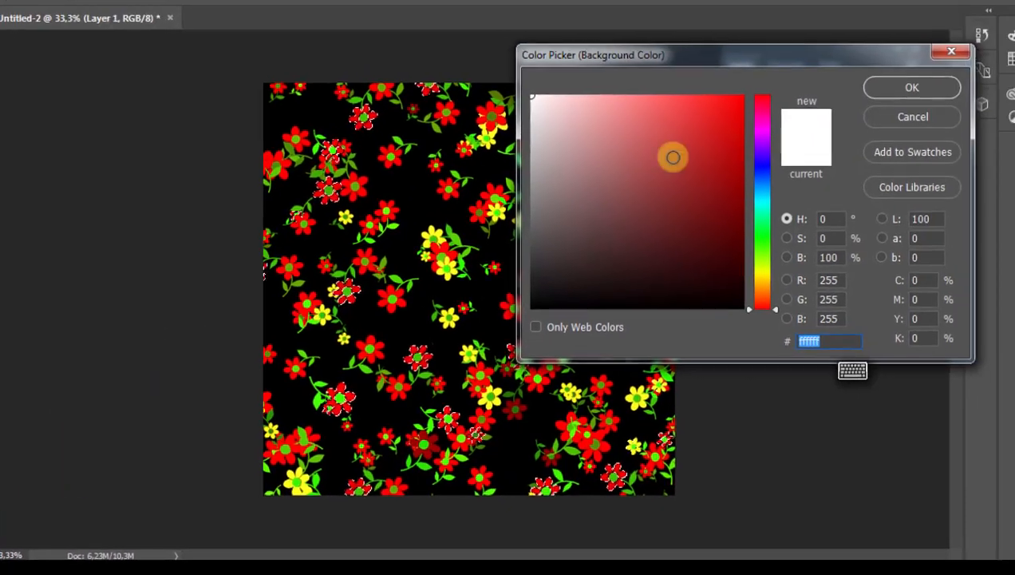
{"action": "left_click", "coordinate": [902, 117]}
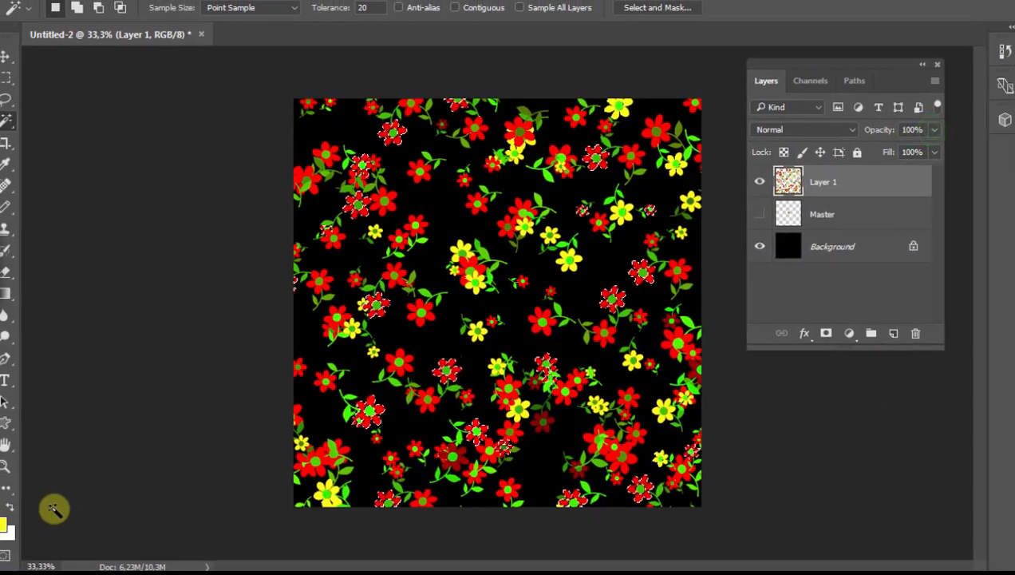
{"action": "key", "text": "ctrl"}
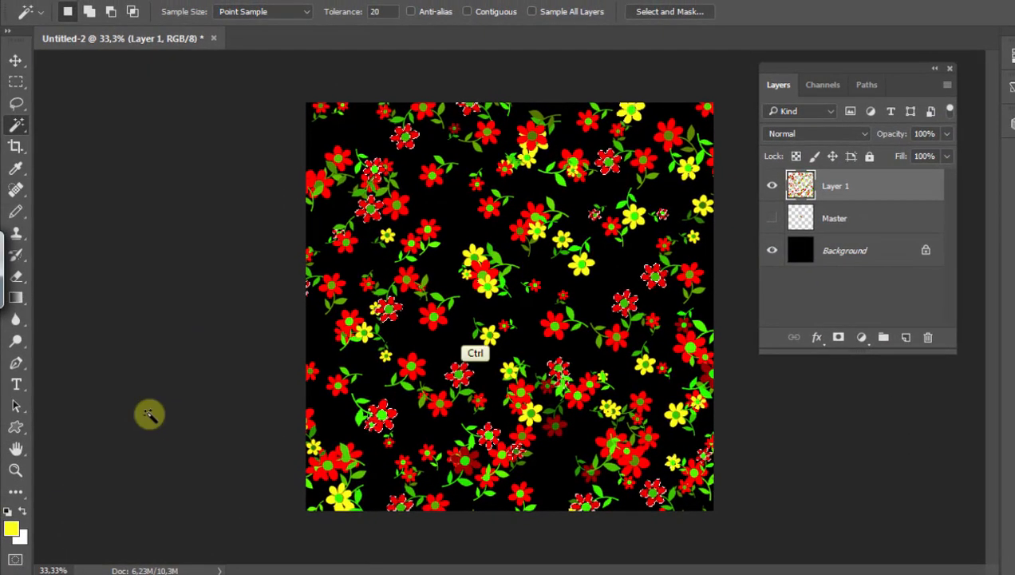
{"action": "key", "text": "alt+Delete"}
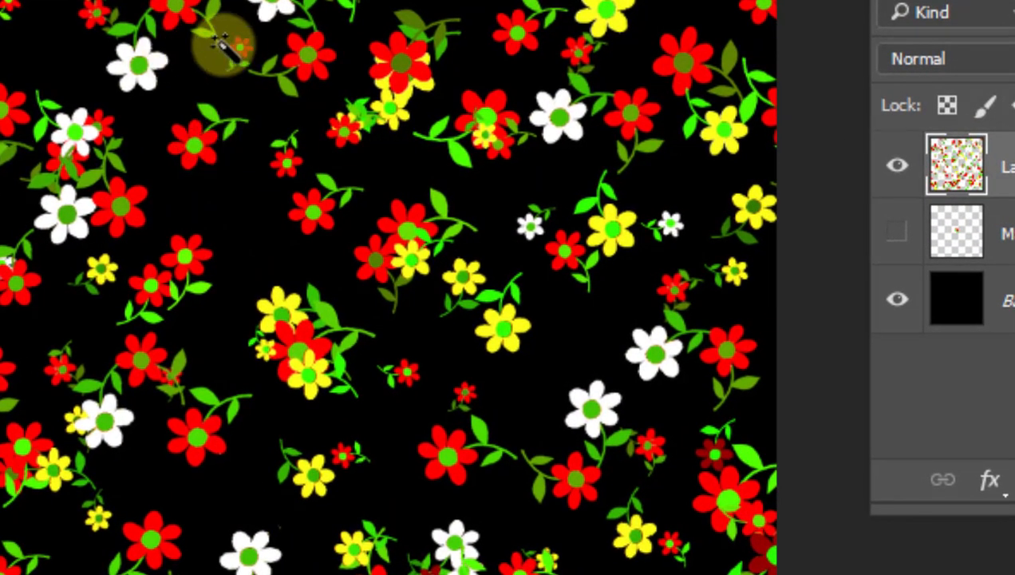
Step: Select the petal shade of the small dark red flower near the canvas's upper edge and fill it with white
{"action": "left_click", "coordinate": [243, 42]}
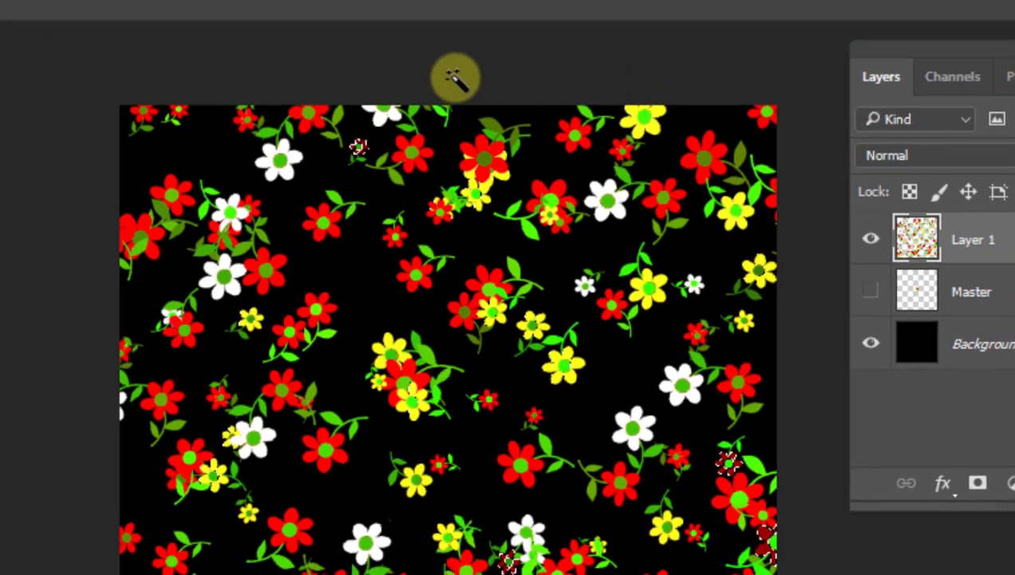
{"action": "key", "text": "alt+Delete"}
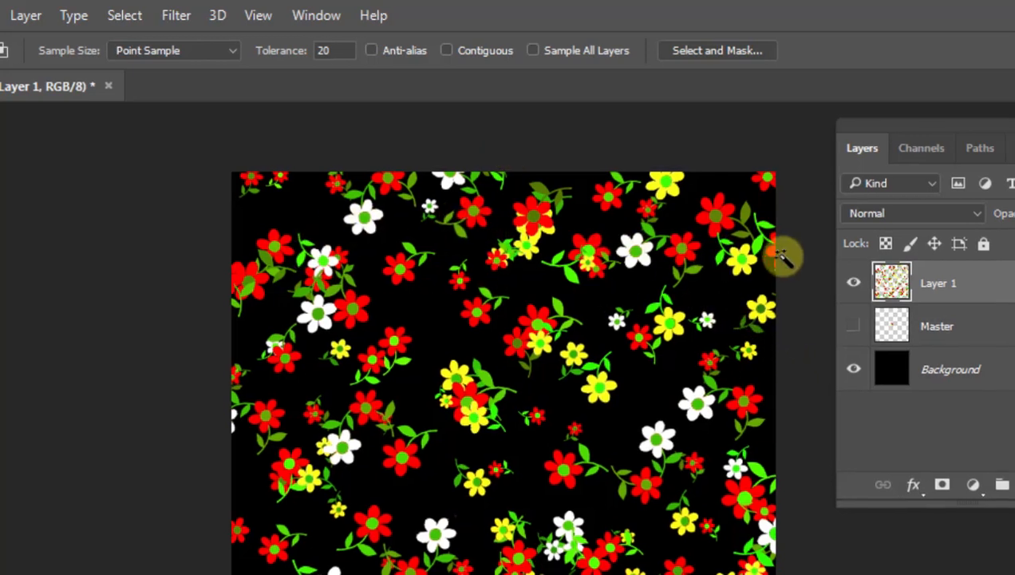
{"action": "key", "text": "z"}
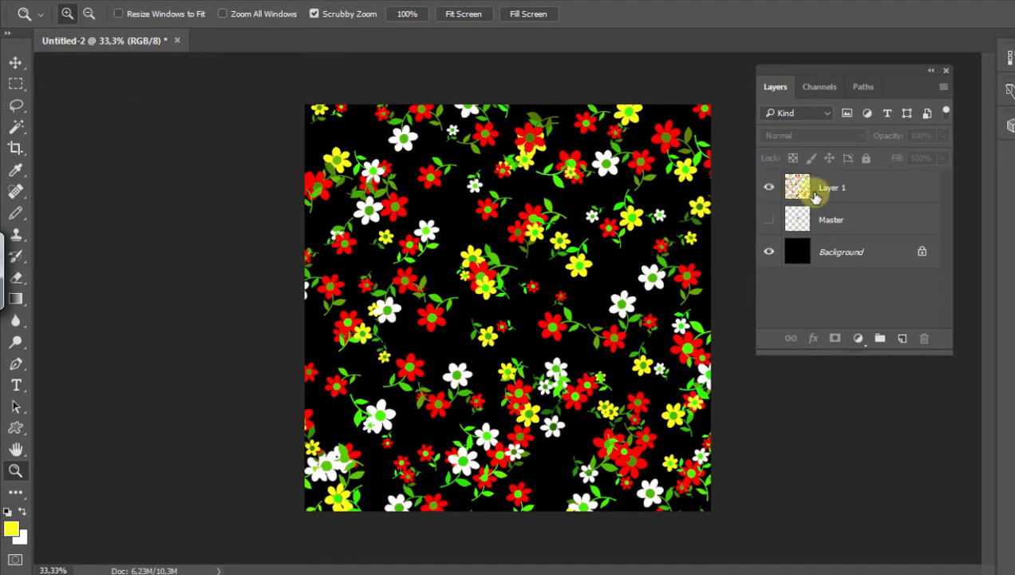
Step: Fill the Background layer with blue (054af9) as the foreground color
{"action": "left_click", "coordinate": [879, 253]}
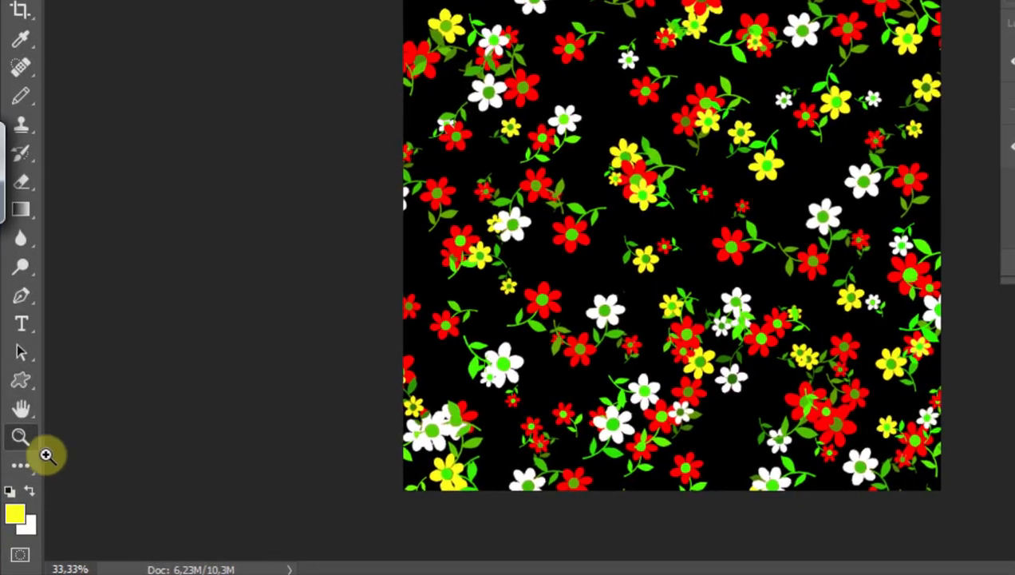
{"action": "left_click", "coordinate": [17, 512]}
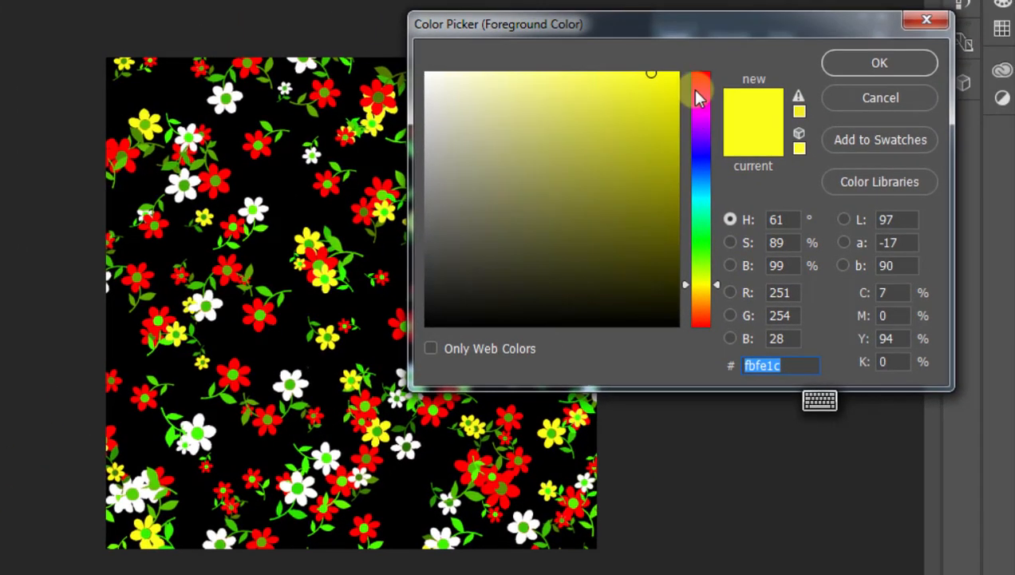
{"action": "left_click", "coordinate": [702, 190]}
{"action": "left_click_drag", "start_coordinate": [704, 198], "coordinate": [700, 170]}
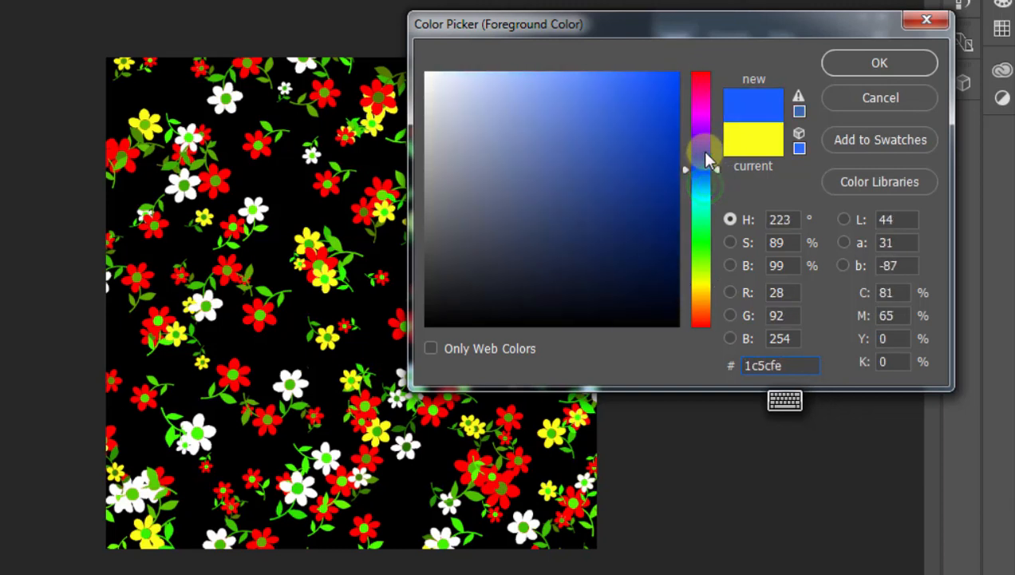
{"action": "left_click", "coordinate": [675, 78]}
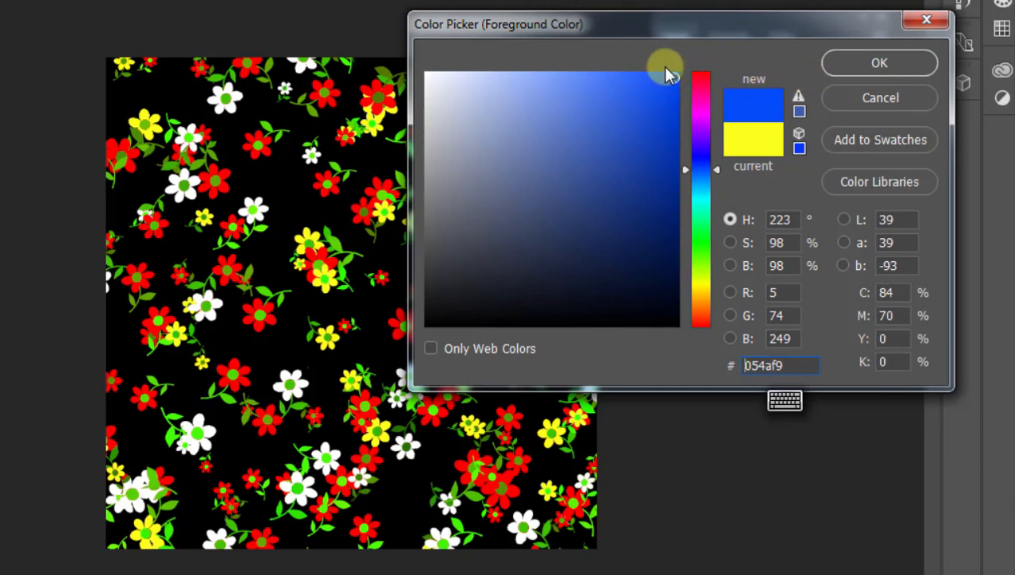
{"action": "left_click", "coordinate": [859, 66]}
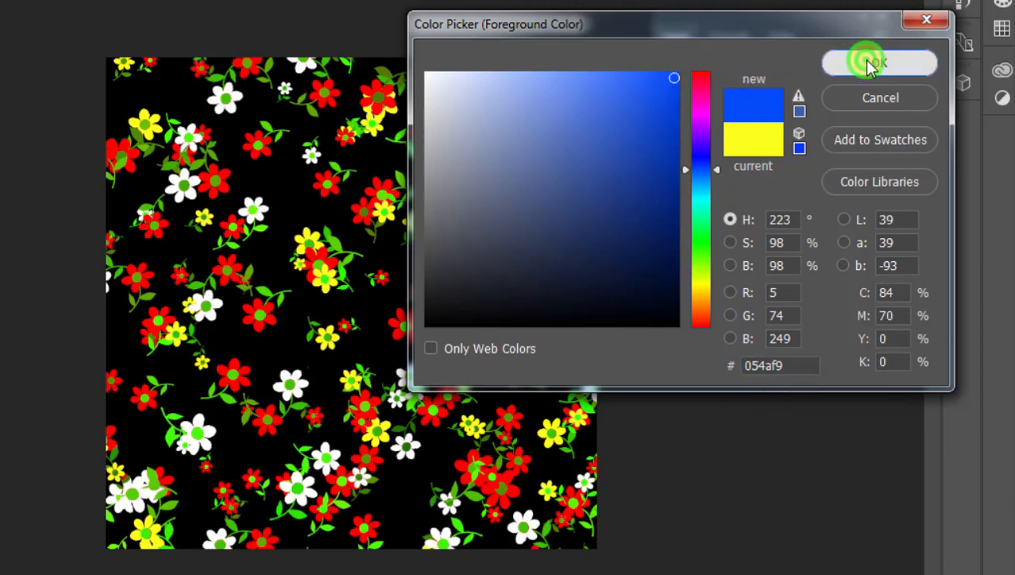
{"action": "key", "text": "alt+BackSpace"}
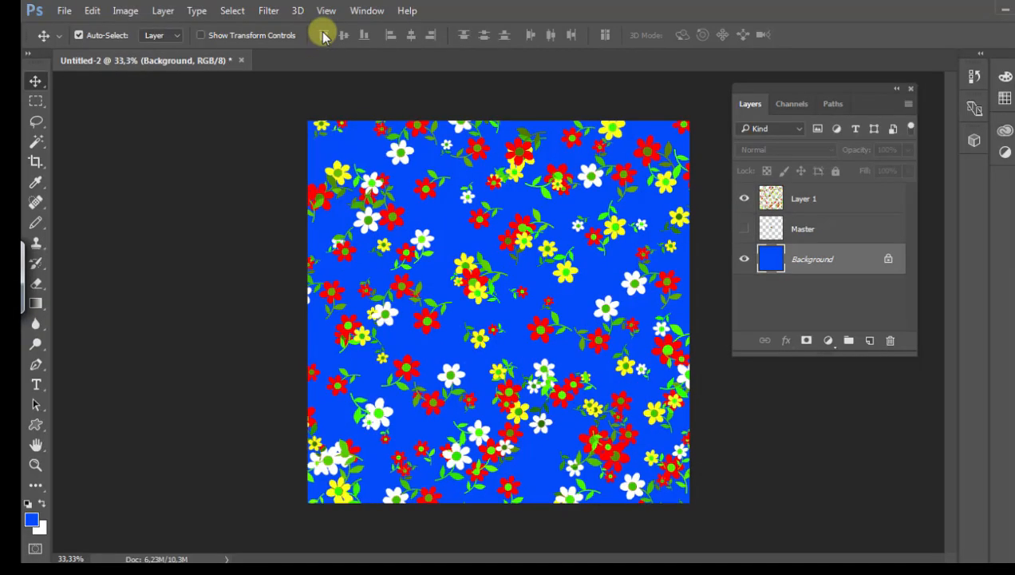
Step: Shift the Background layer's hue by +19 with Hue/Saturation
{"action": "key", "text": "ctrl+u"}
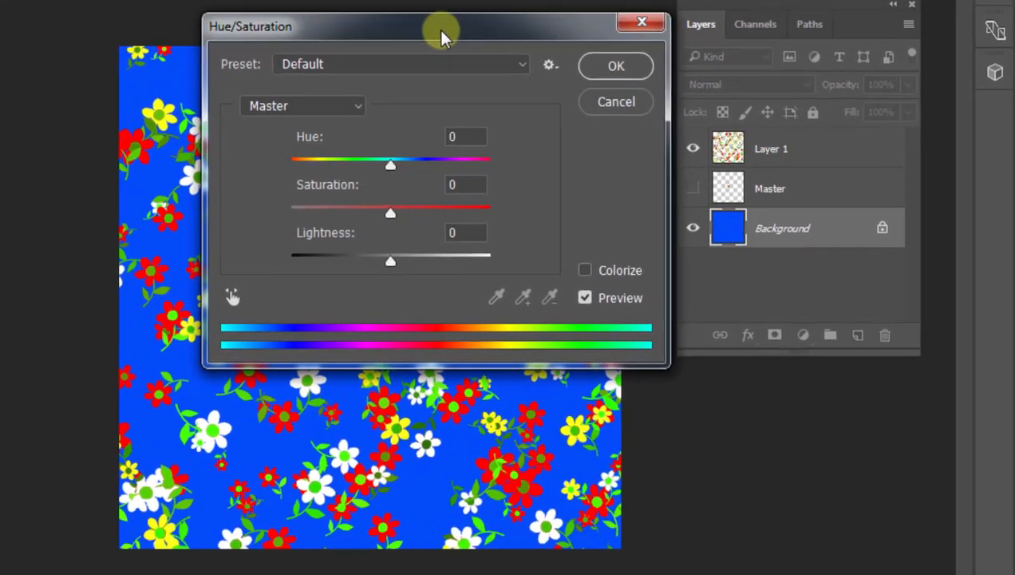
{"action": "left_click_drag", "start_coordinate": [550, 106], "coordinate": [709, 218]}
{"action": "left_click_drag", "start_coordinate": [638, 167], "coordinate": [911, 227]}
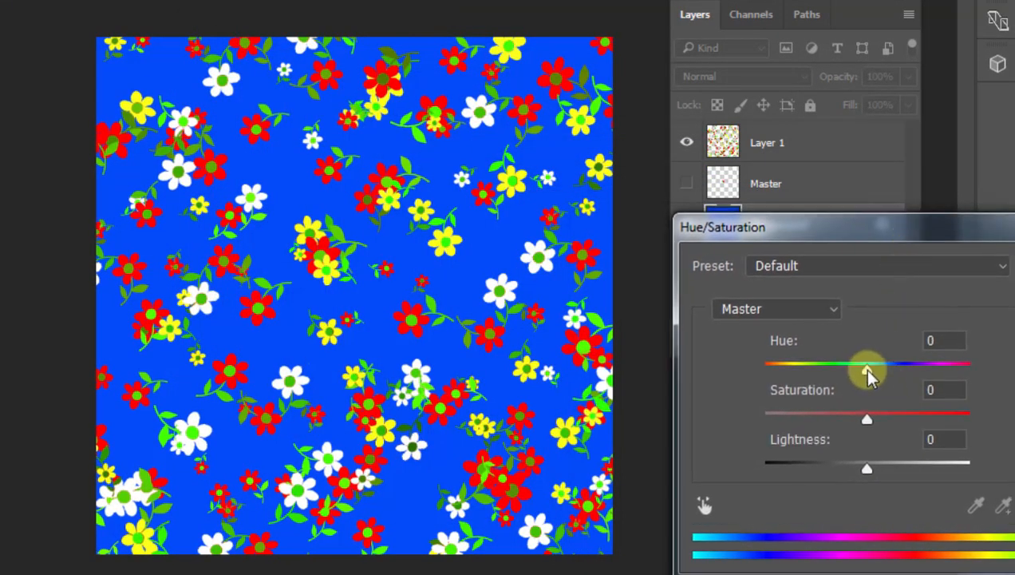
{"action": "left_click_drag", "start_coordinate": [867, 367], "coordinate": [884, 375]}
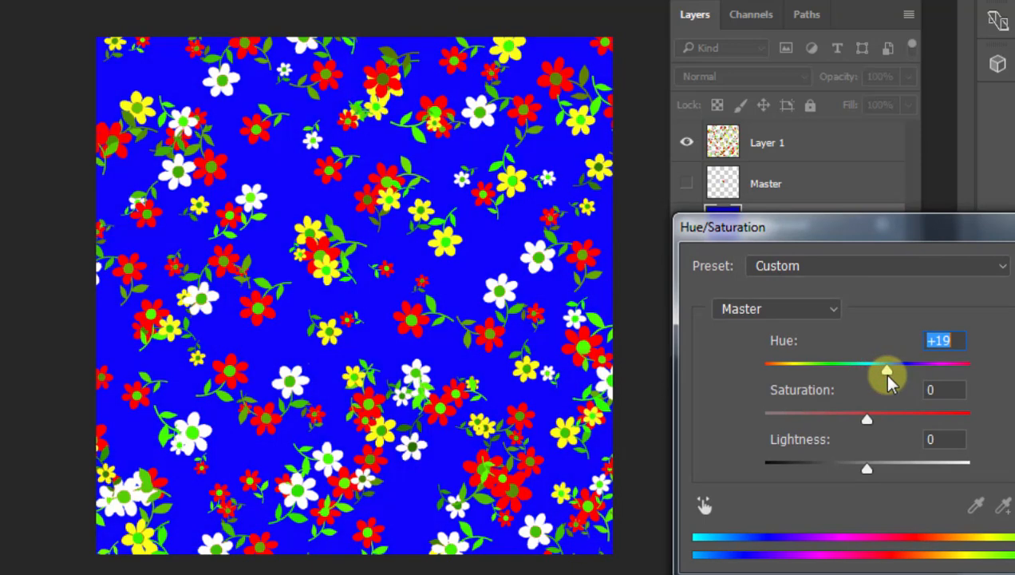
{"action": "mouse_move", "coordinate": [883, 373]}
{"action": "left_mouse_down"}
{"action": "mouse_move", "coordinate": [934, 373]}
{"action": "mouse_move", "coordinate": [874, 376]}
{"action": "mouse_move", "coordinate": [895, 380]}
{"action": "mouse_move", "coordinate": [904, 369]}
{"action": "mouse_move", "coordinate": [884, 373]}
{"action": "left_mouse_up"}
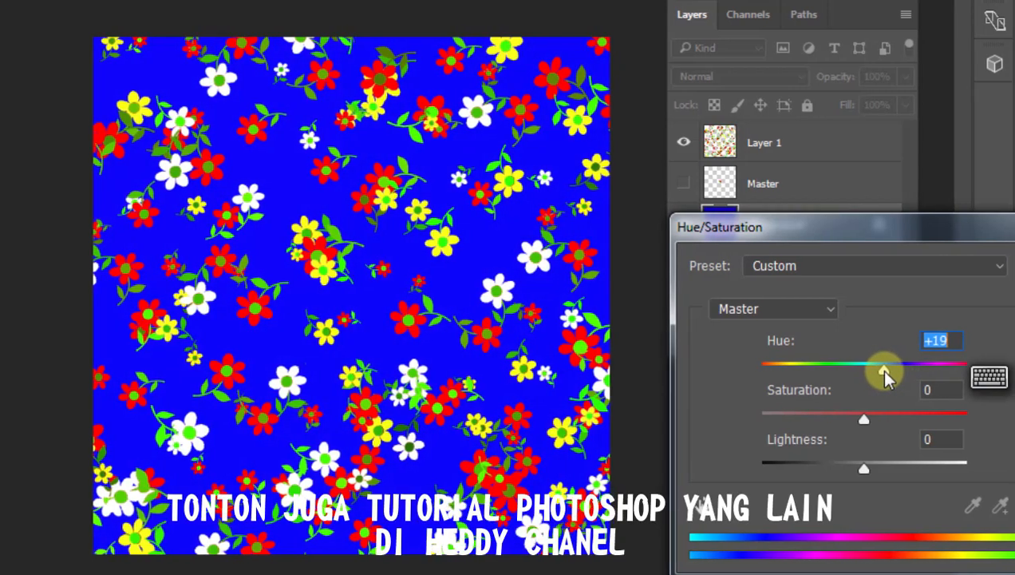
{"action": "key", "text": "Return"}
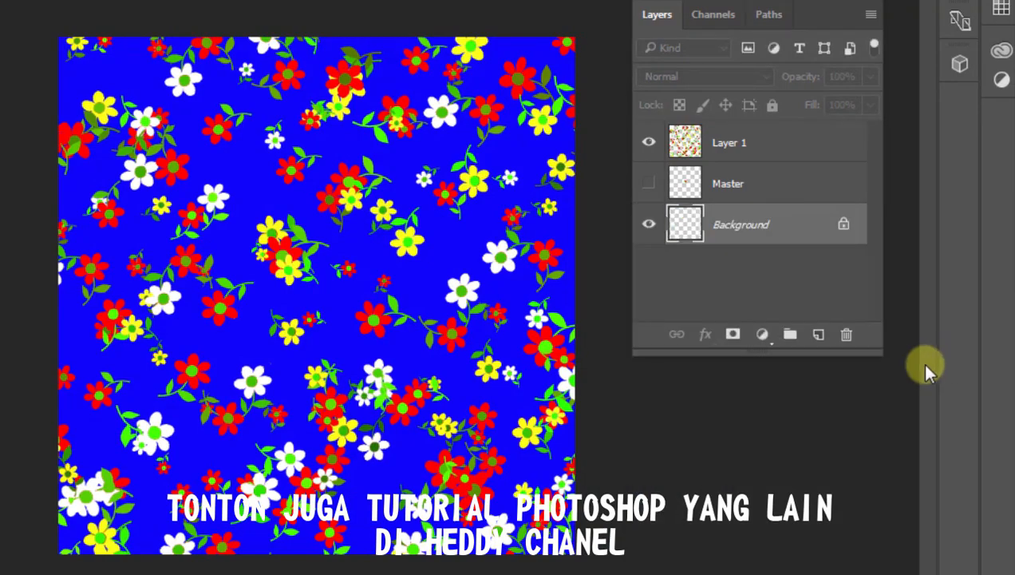